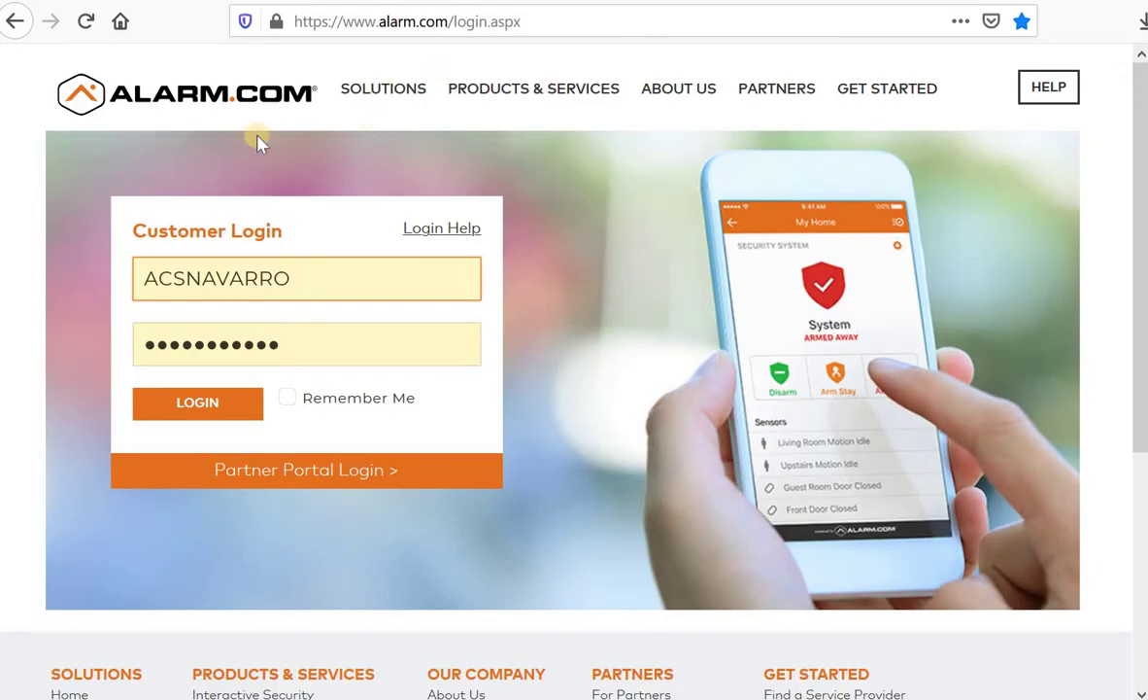
Sign in and scroll the Home dashboard to the House thermostat card at 74° cooling
click(172, 398)
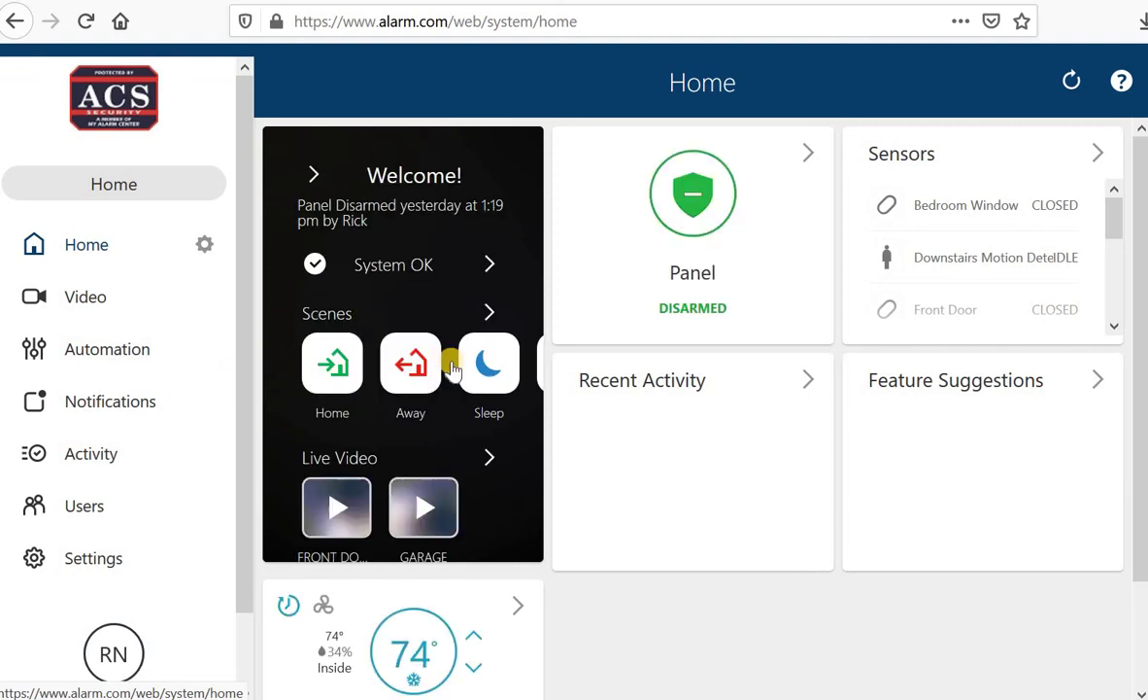
scroll(573, 519, down, 2)
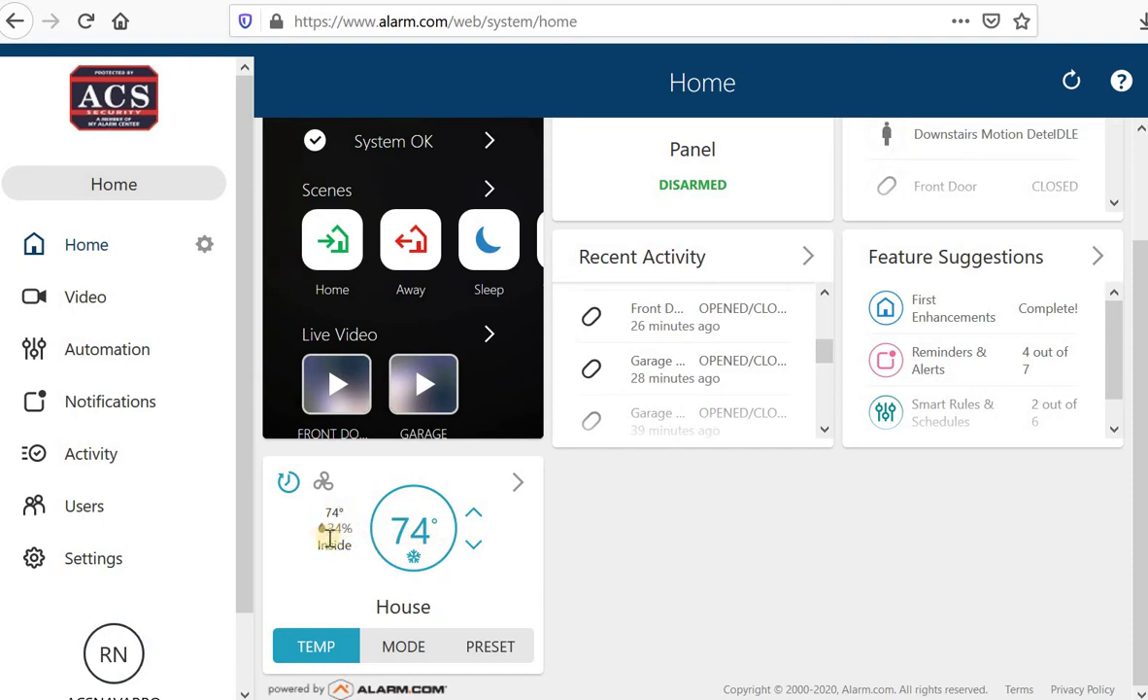
click(425, 646)
Open the House thermostat's device page from the chevron on its dashboard card
click(518, 482)
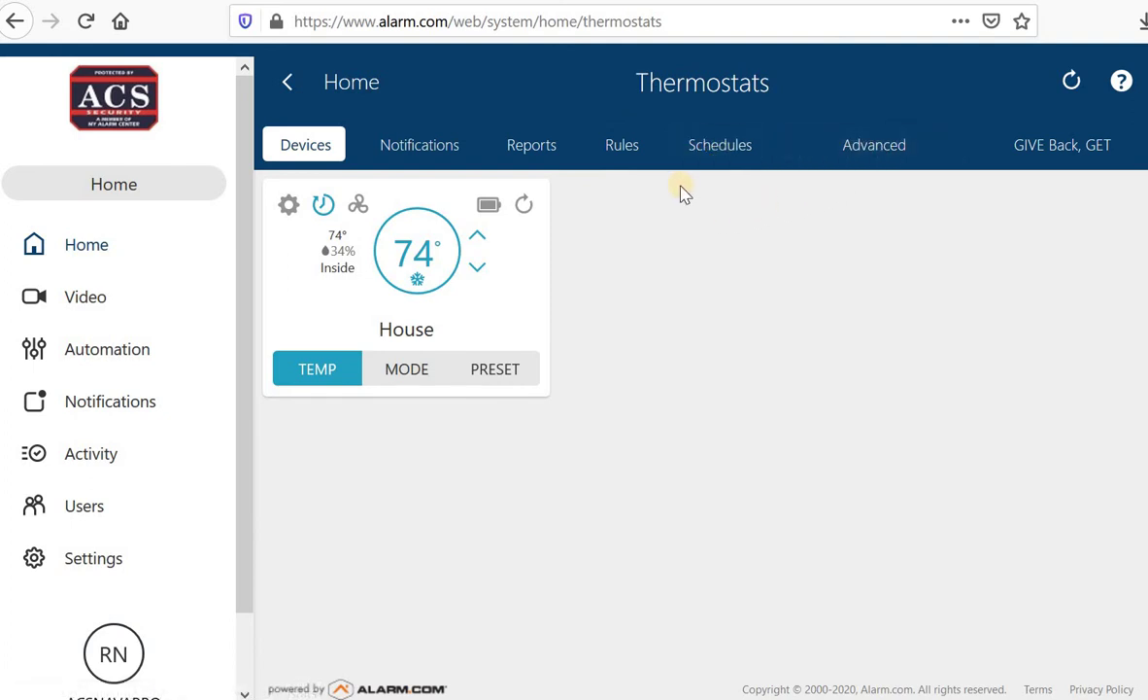
Open the House thermostat's Advanced settings
click(849, 147)
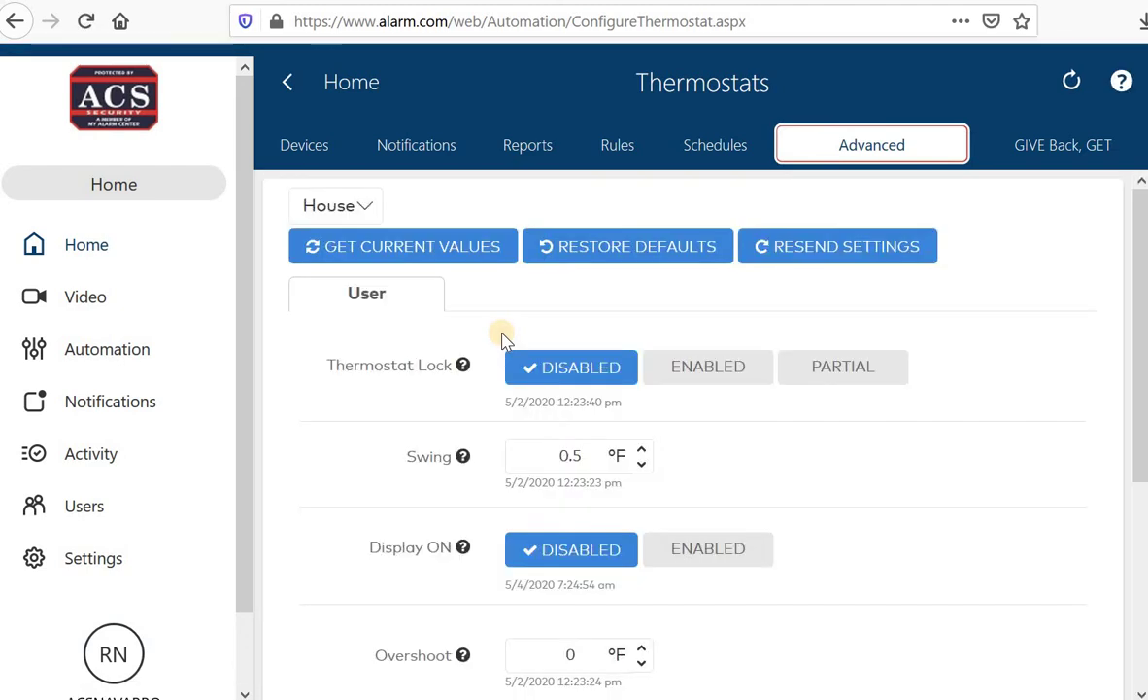
scroll(504, 336, down, 1)
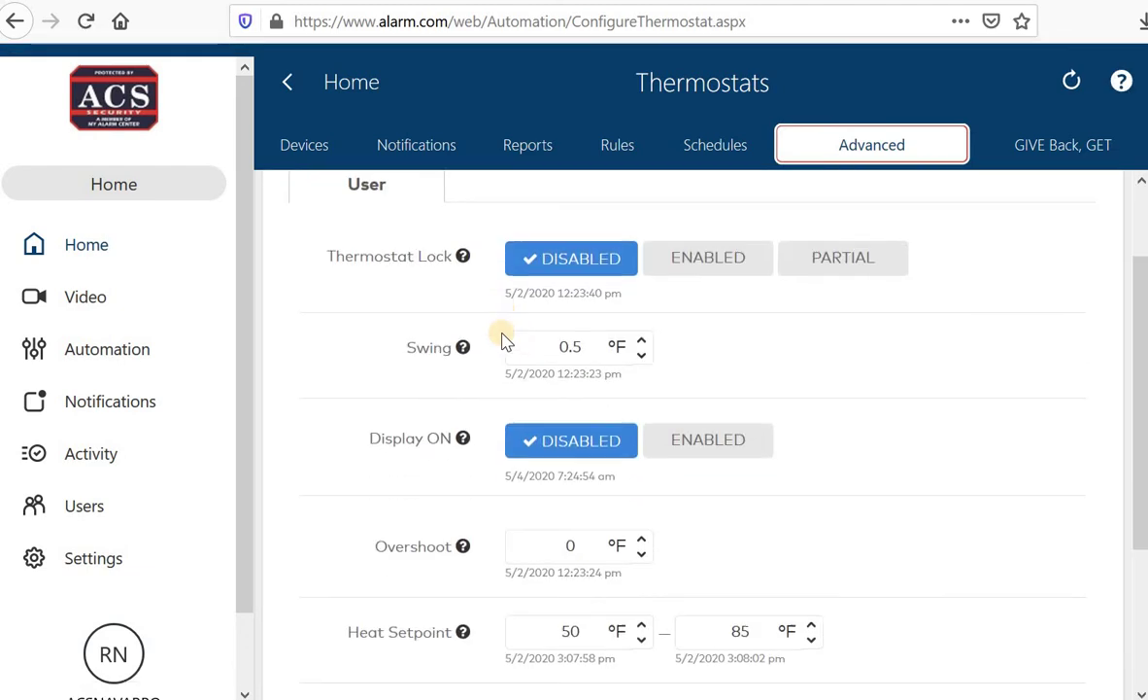
scroll(498, 336, up, 1)
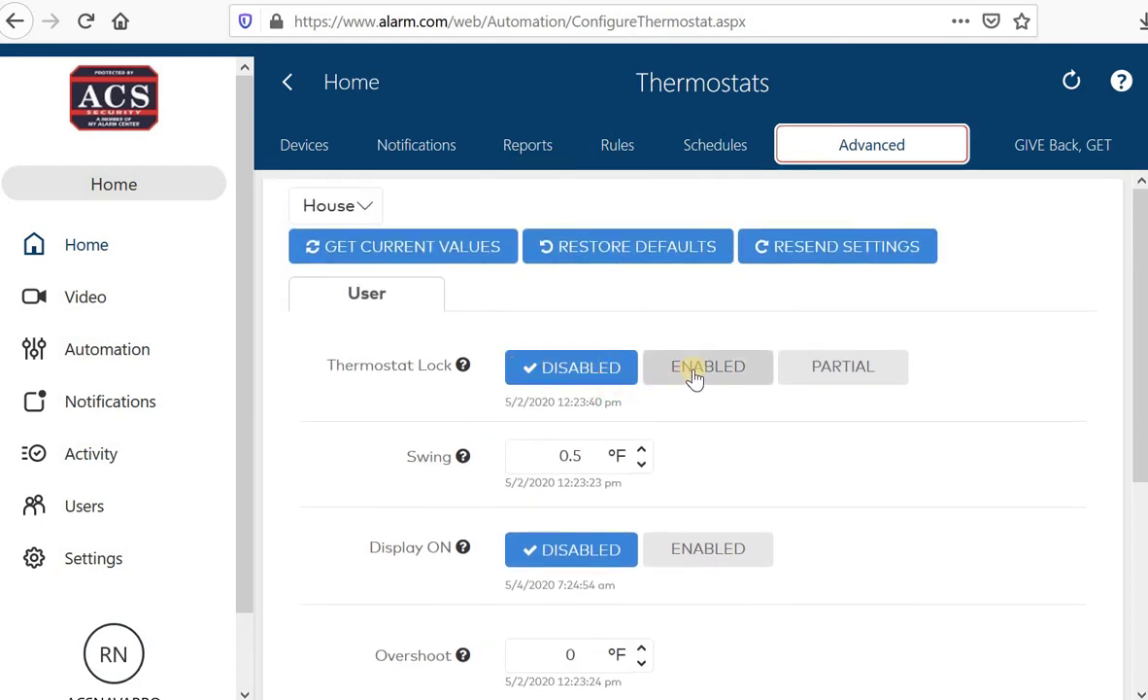
Switch Thermostat Lock to Partial, then set it back to Disabled
click(861, 375)
click(555, 381)
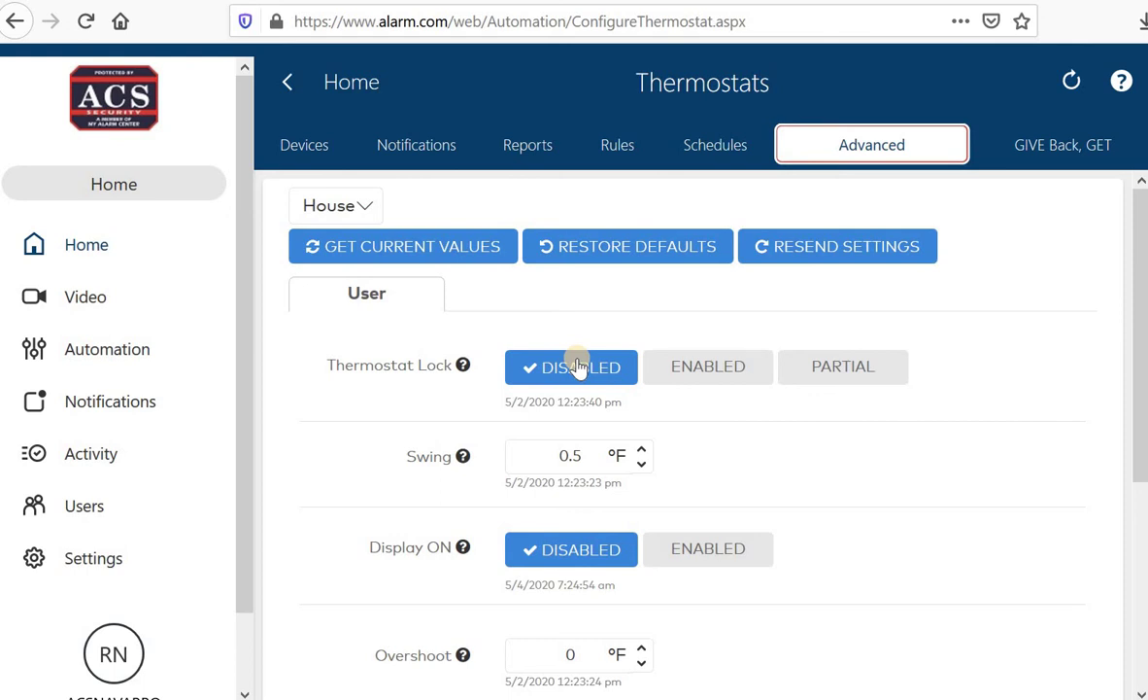
click(828, 380)
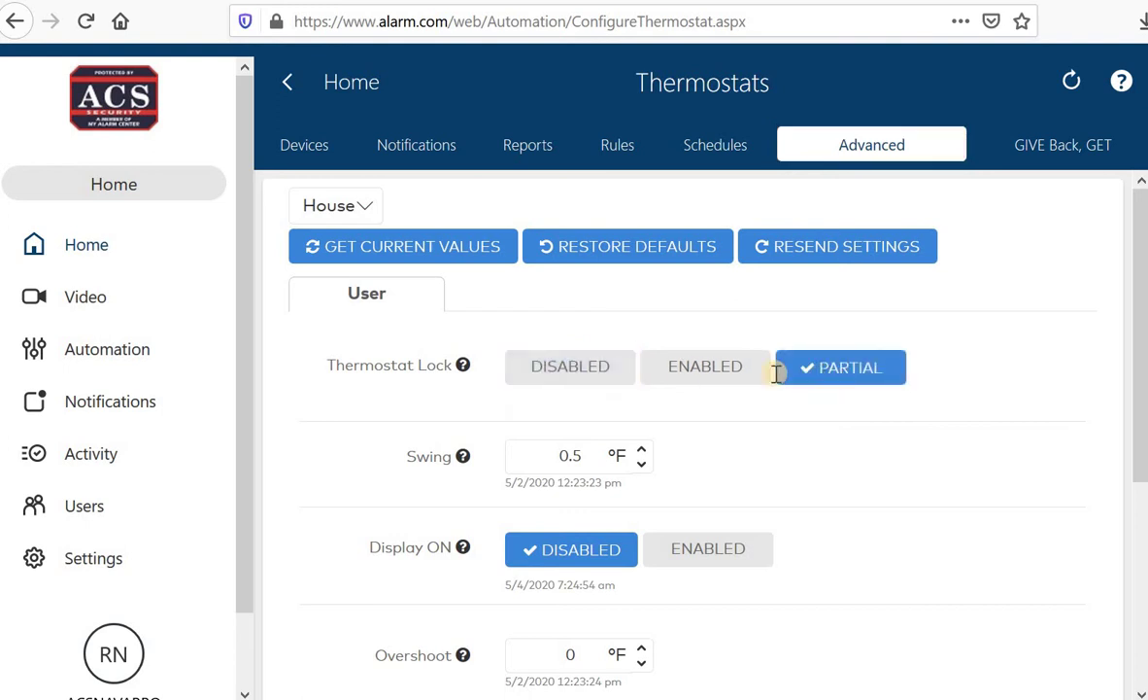
click(552, 373)
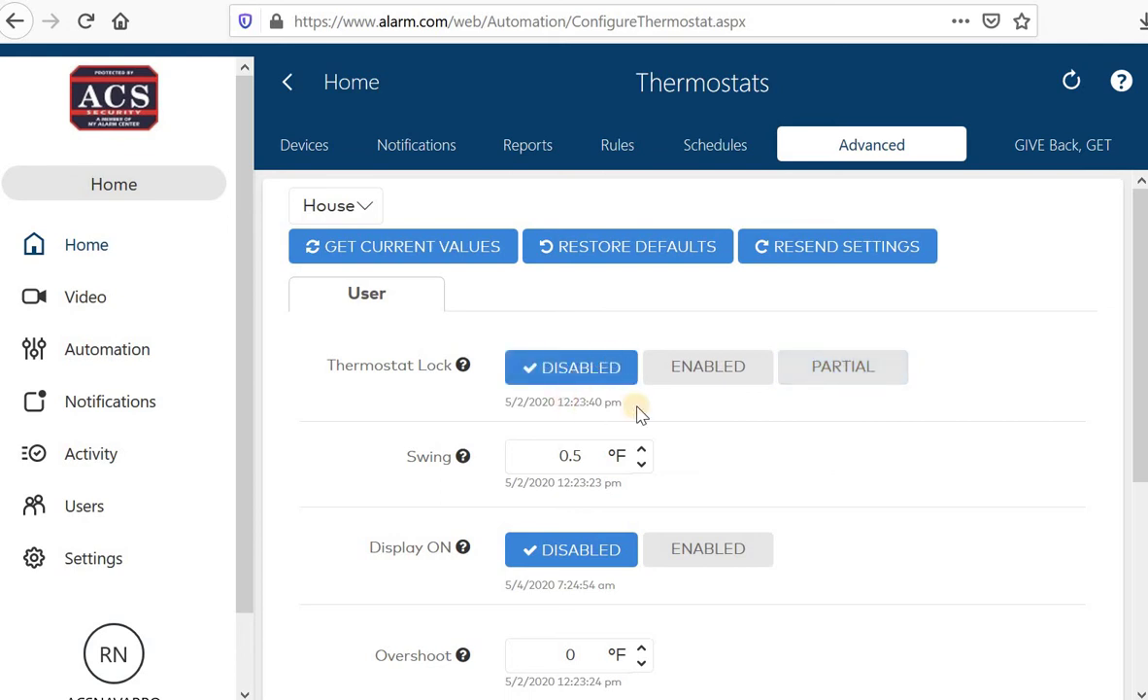
scroll(687, 443, down, 2)
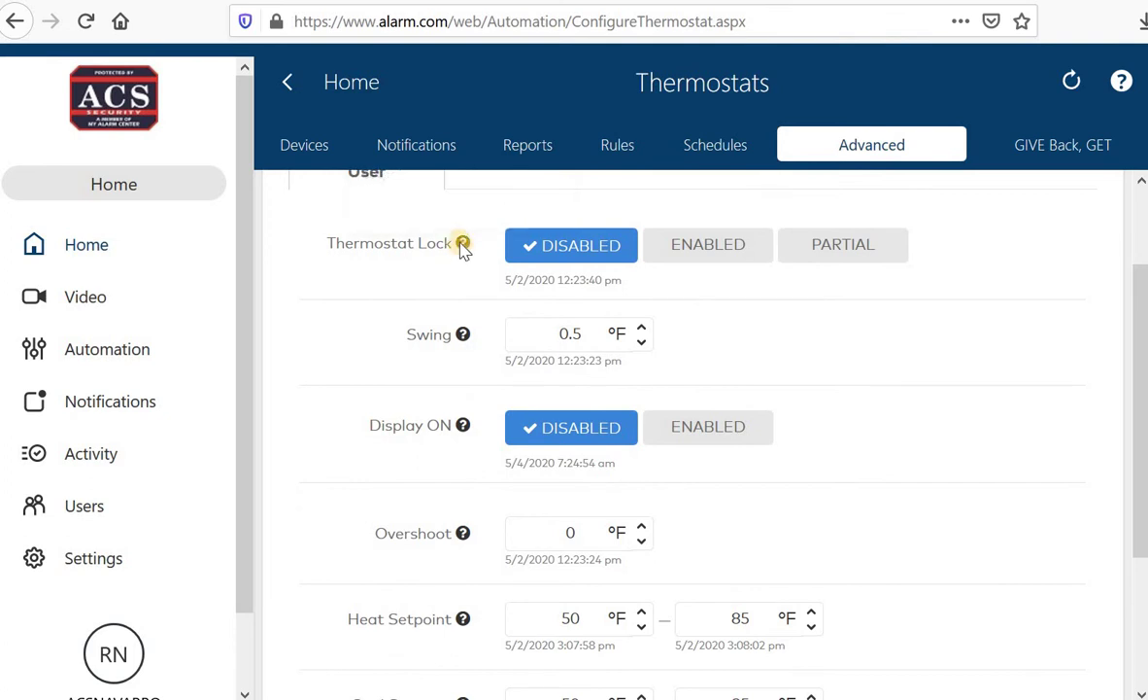
mouse_move(467, 334)
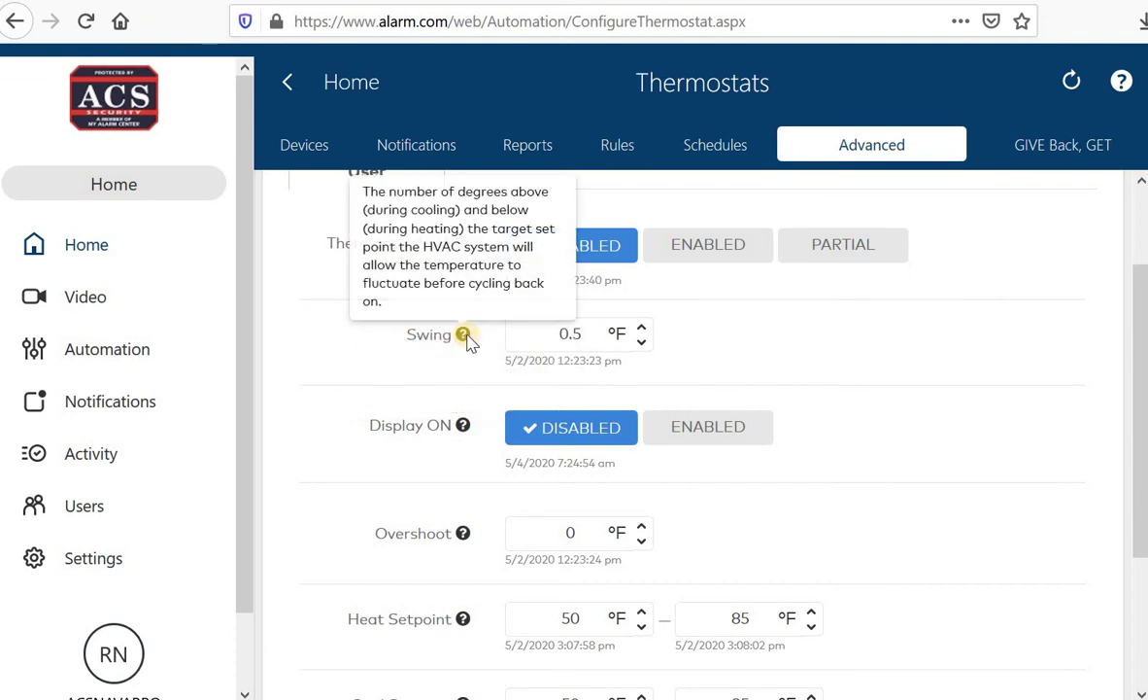
scroll(466, 338, up, 2)
mouse_move(463, 458)
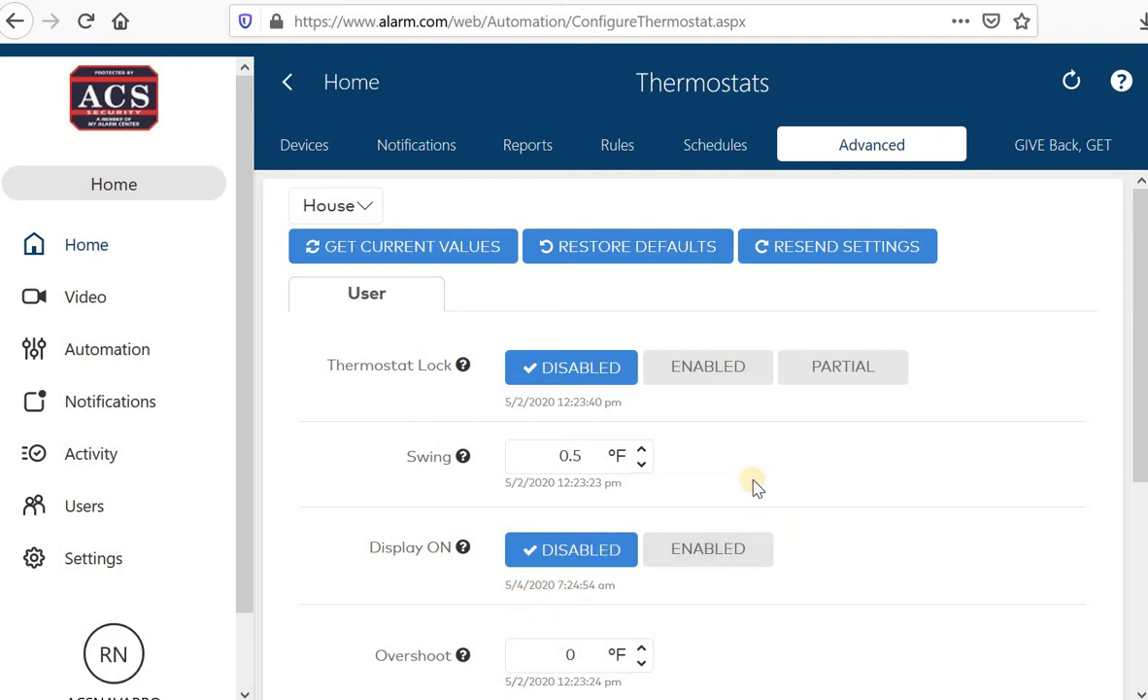
scroll(753, 486, down, 5)
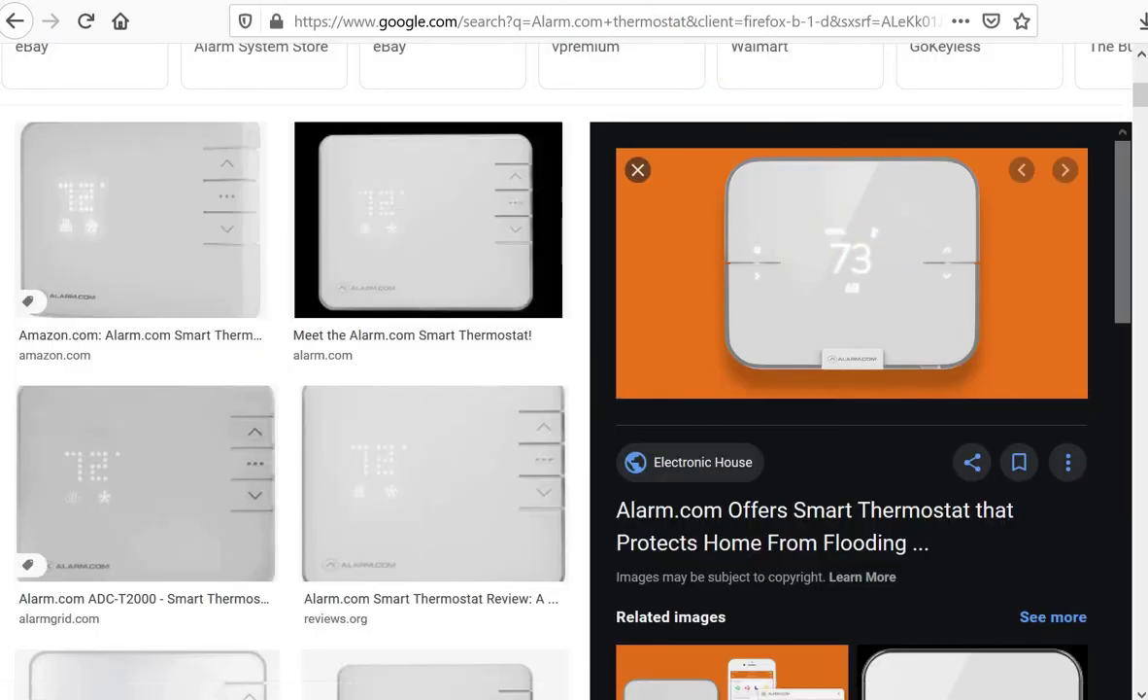
key(alt+Right)
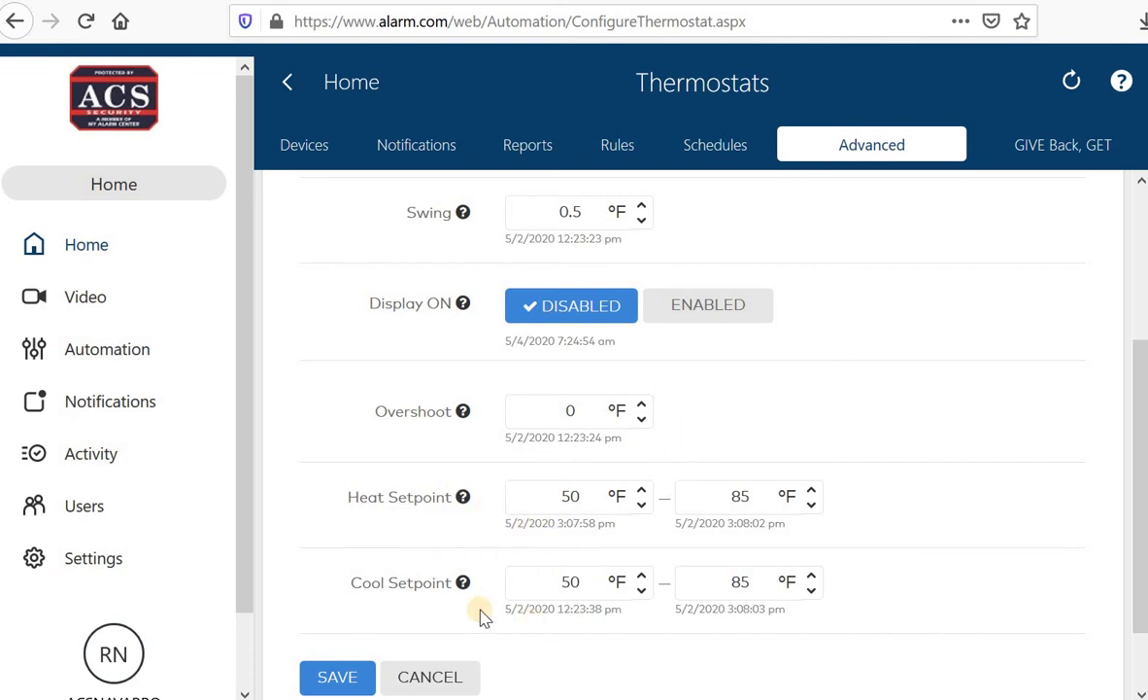
Switch to Schedules to see Cool mode with Away 78°F, Home 72°F and Sleep 69°F
scroll(607, 549, up, 3)
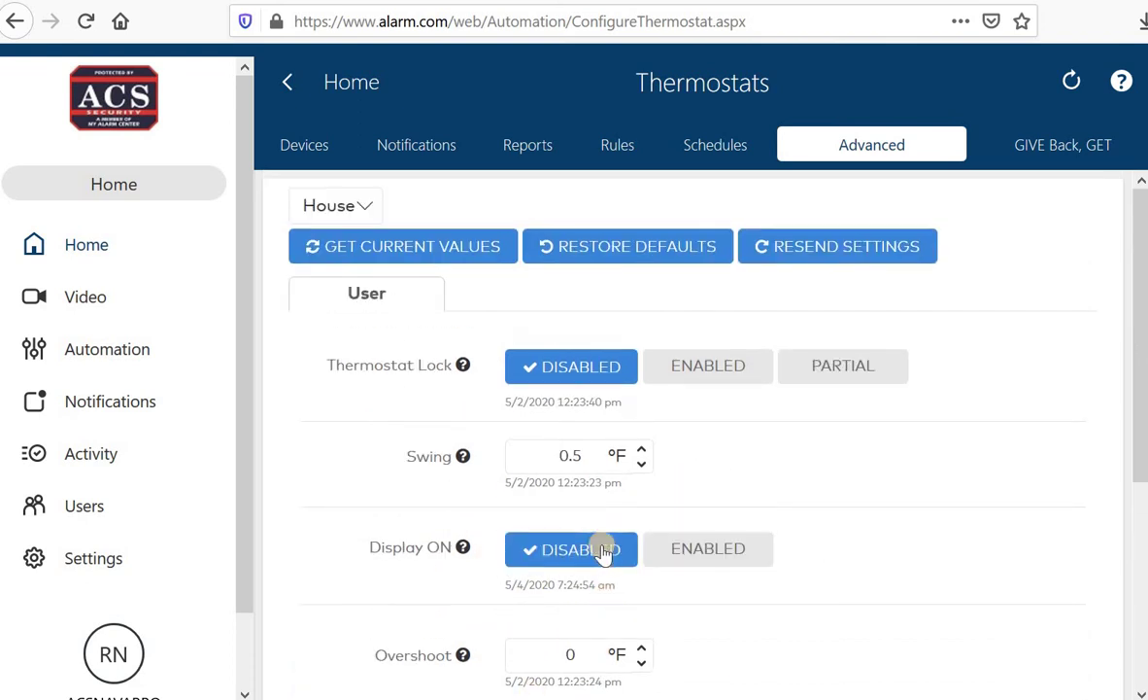
click(723, 147)
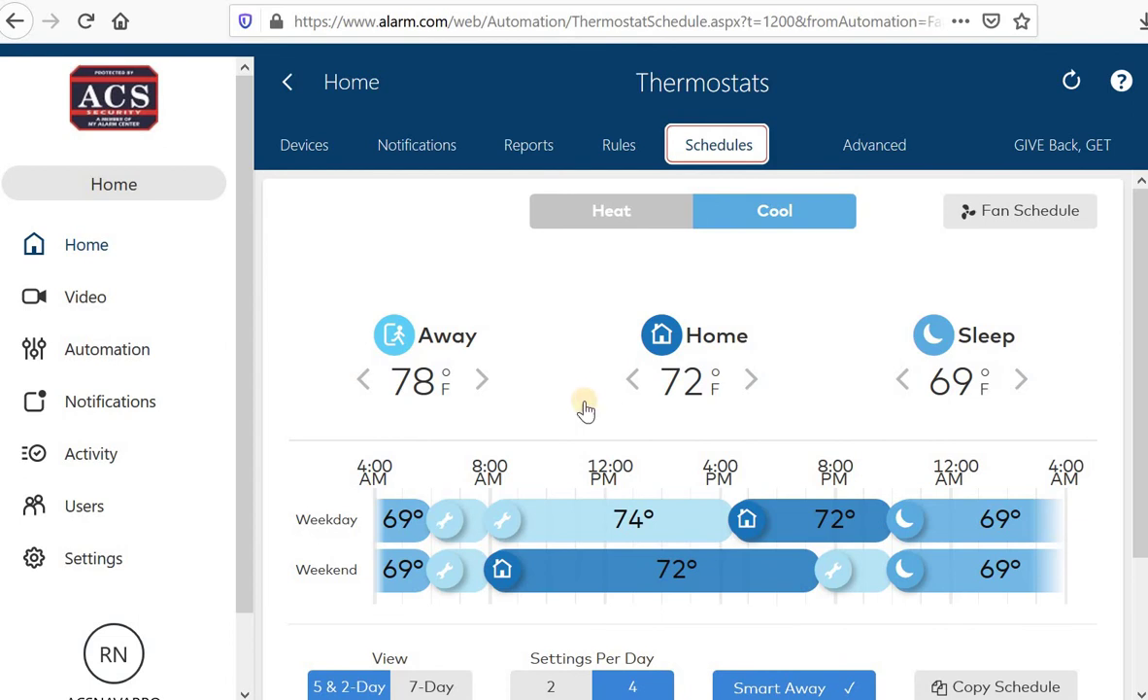
scroll(563, 447, down, 3)
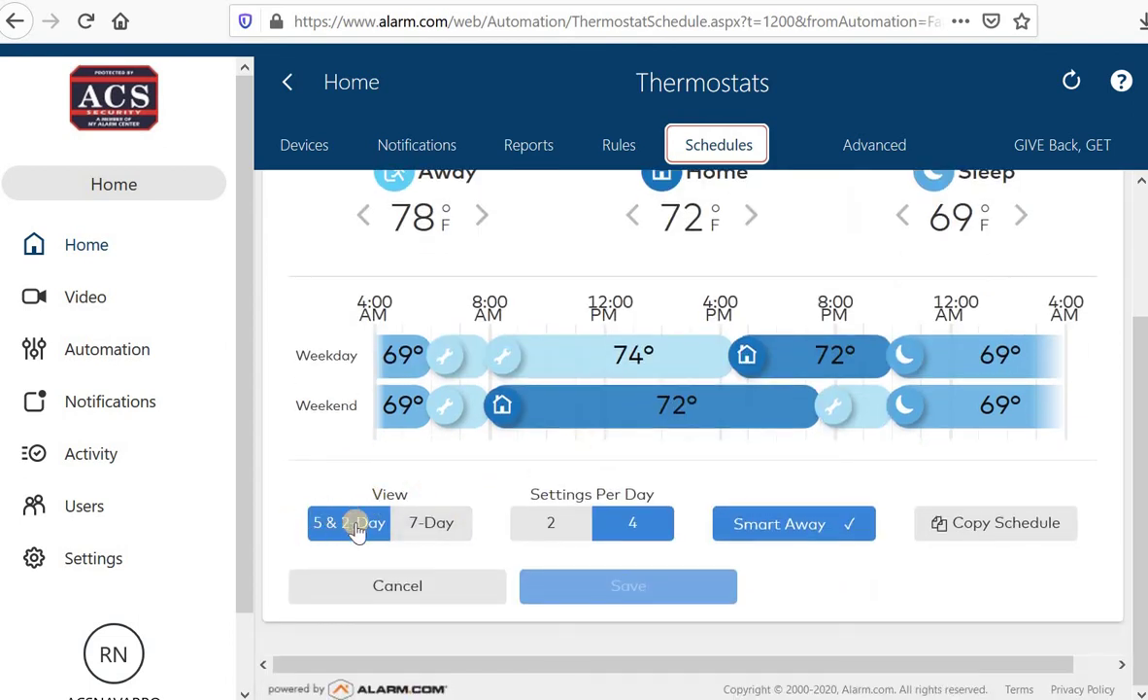
click(435, 534)
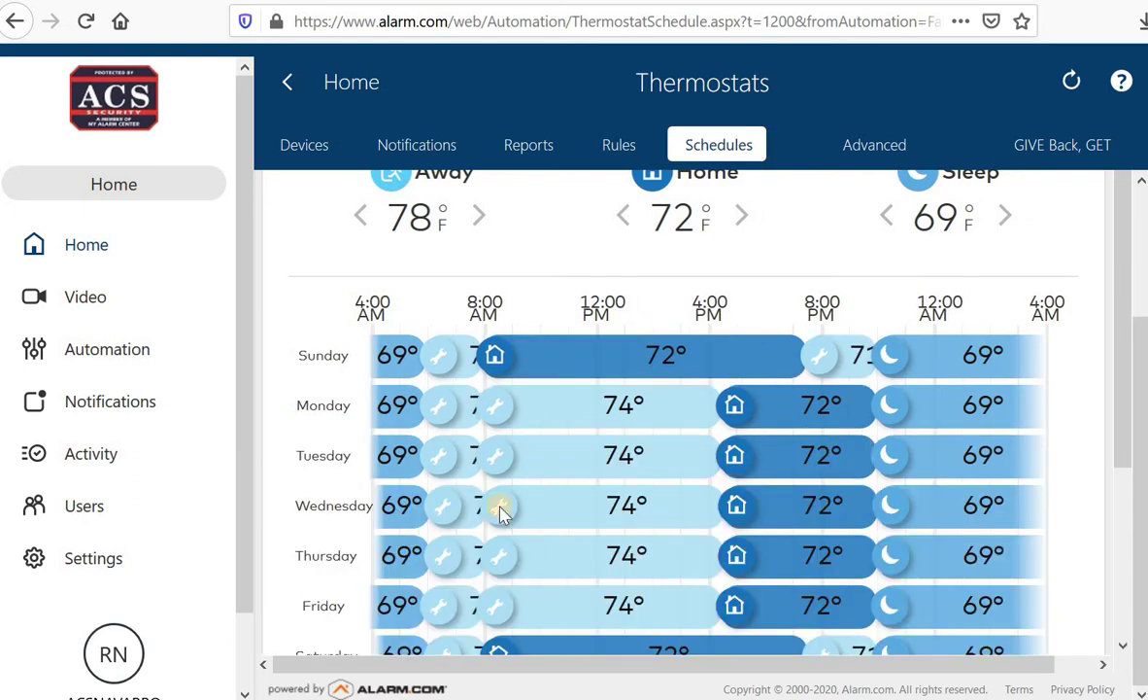
scroll(525, 496, up, 2)
scroll(582, 510, down, 5)
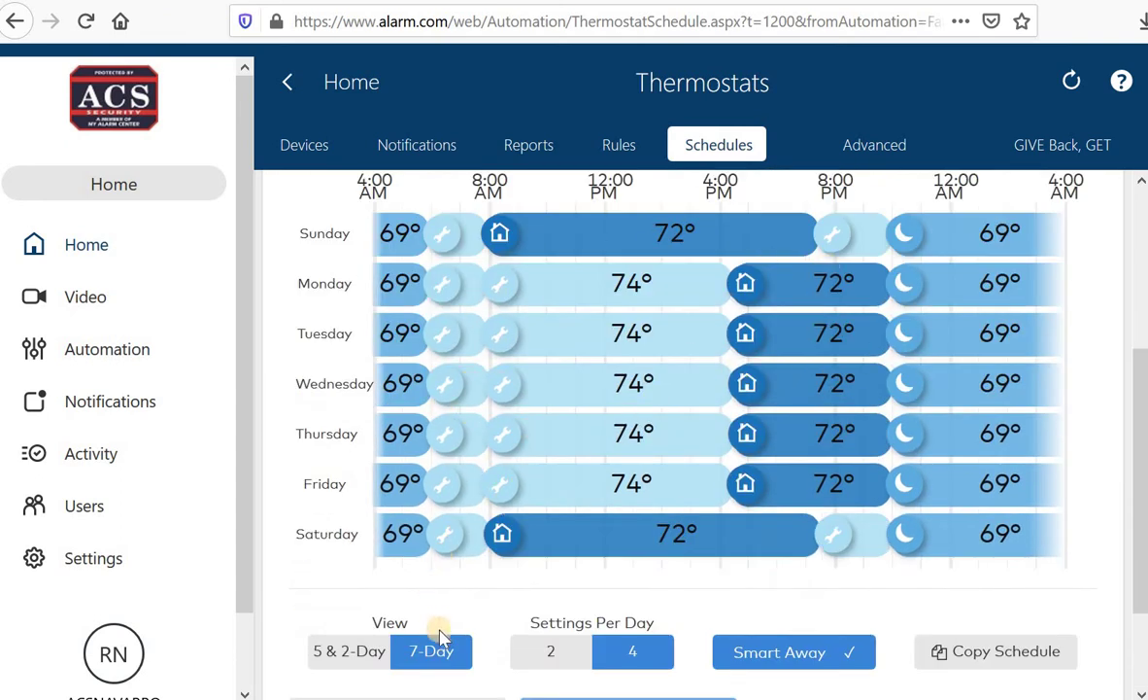
click(340, 659)
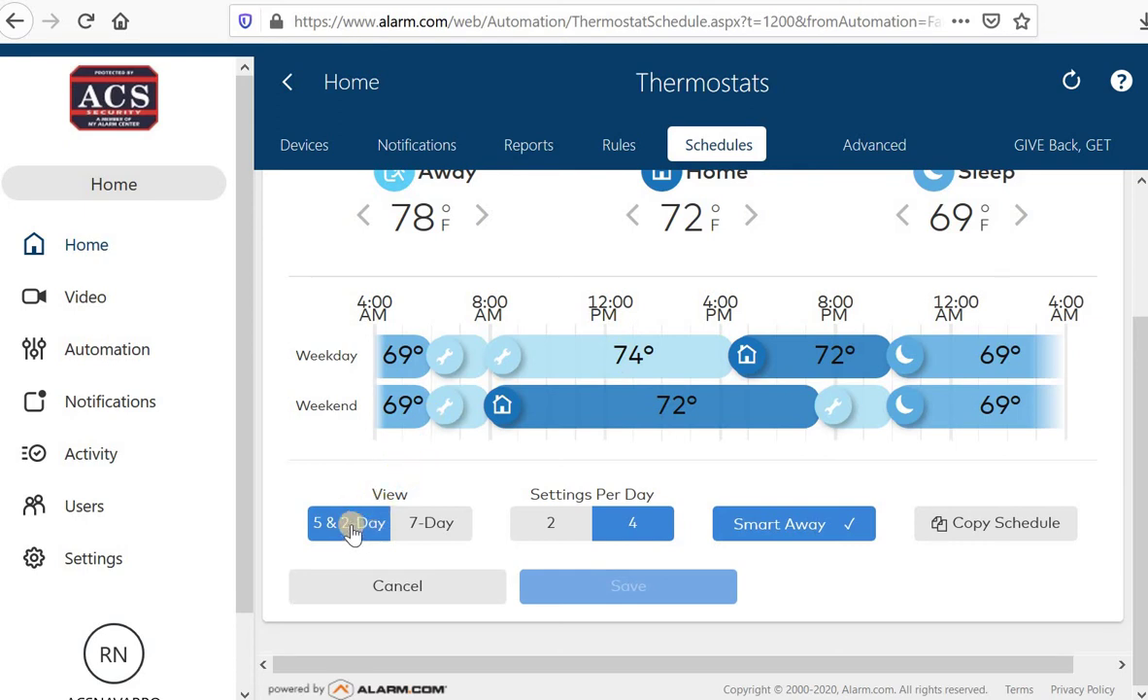
scroll(374, 534, up, 1)
scroll(387, 558, up, 2)
scroll(393, 564, down, 3)
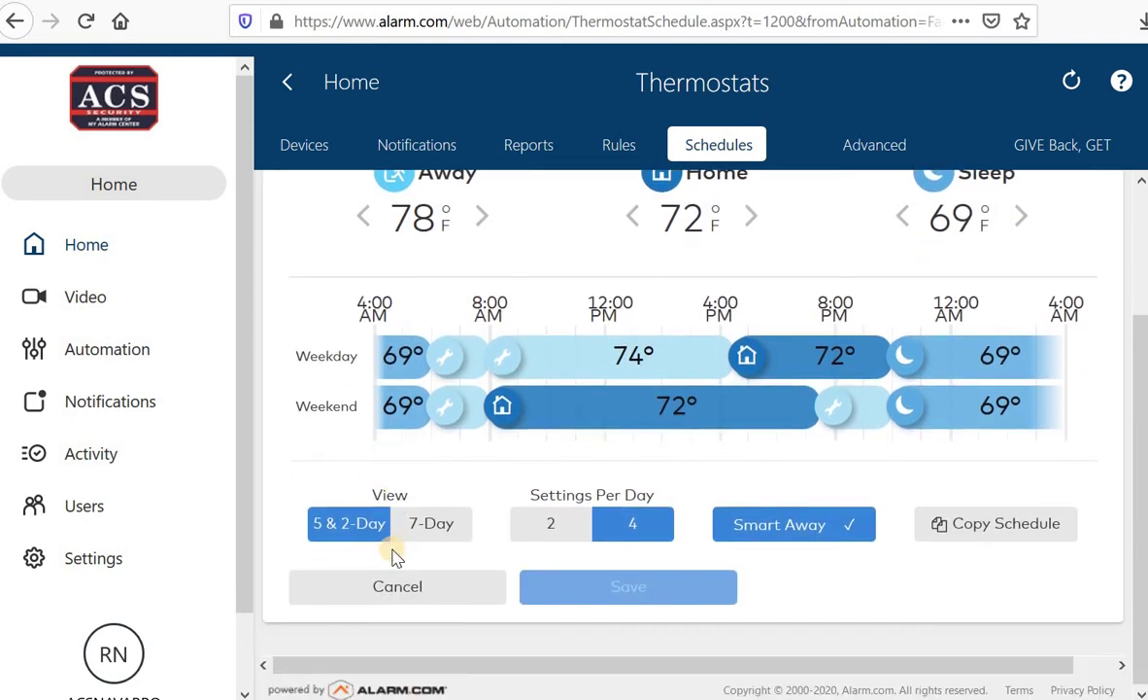
click(452, 510)
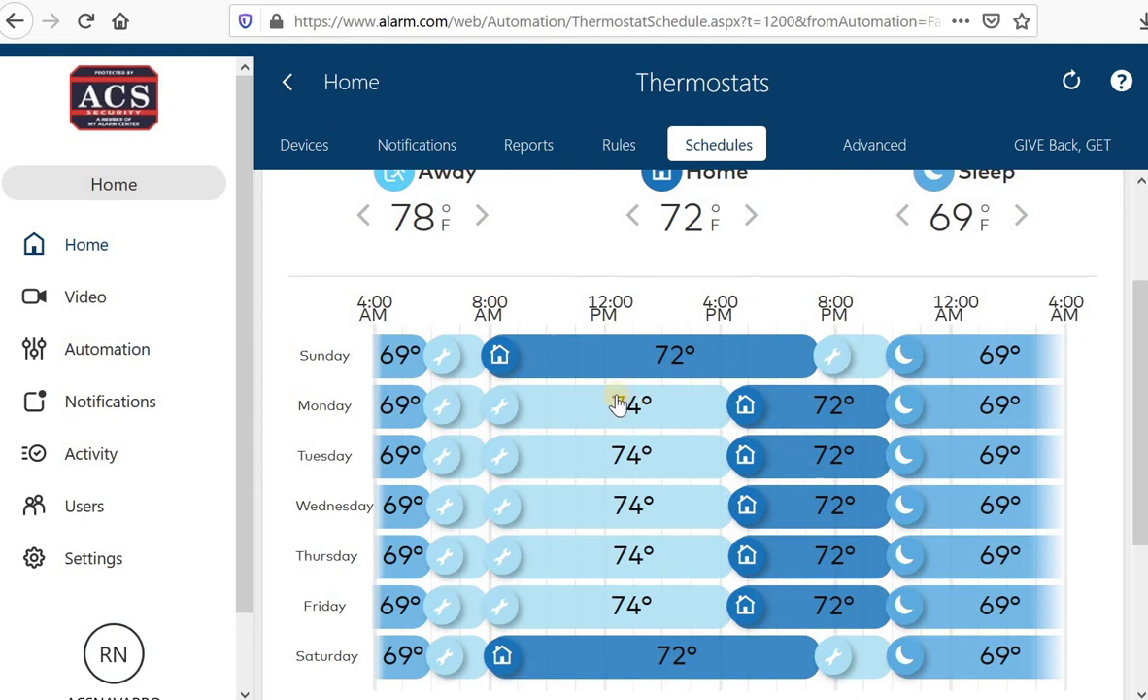
scroll(541, 430, down, 2)
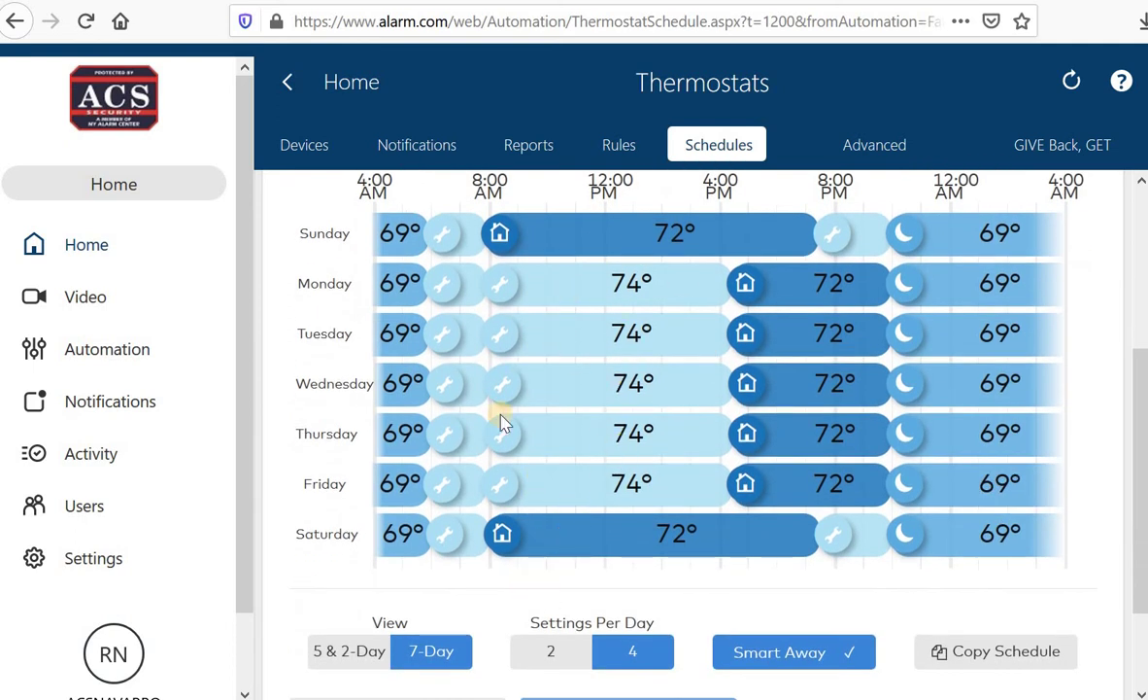
scroll(506, 428, up, 2)
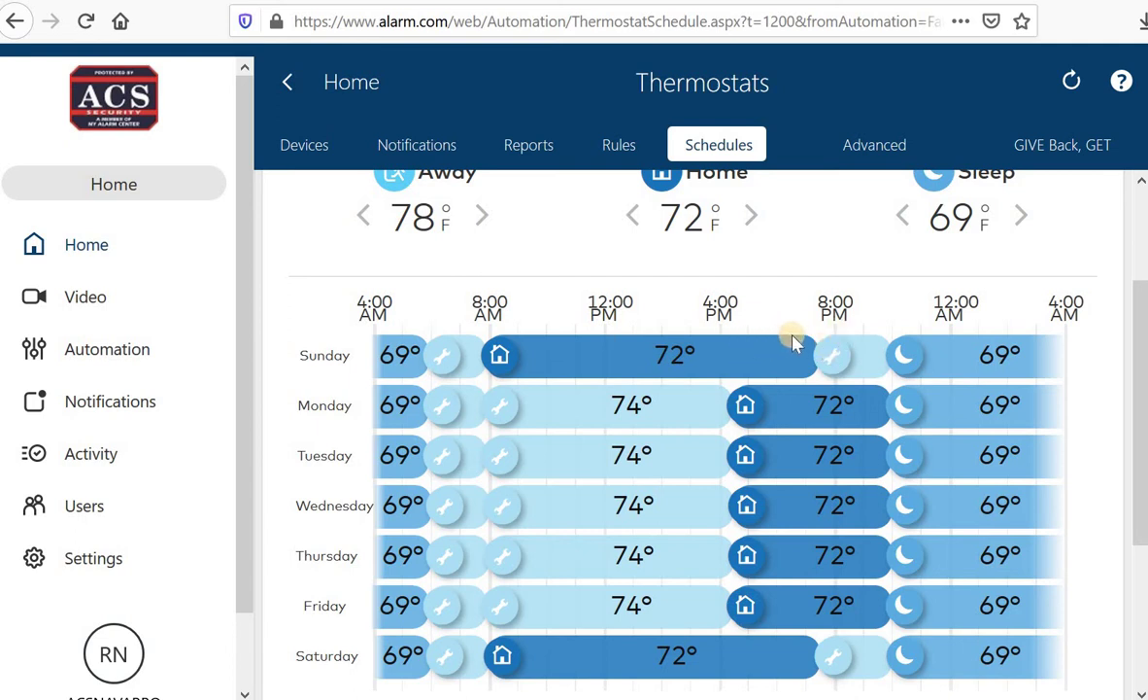
Inspect Sunday's 8 PM and morning temperature settings, closing each unchanged
click(841, 356)
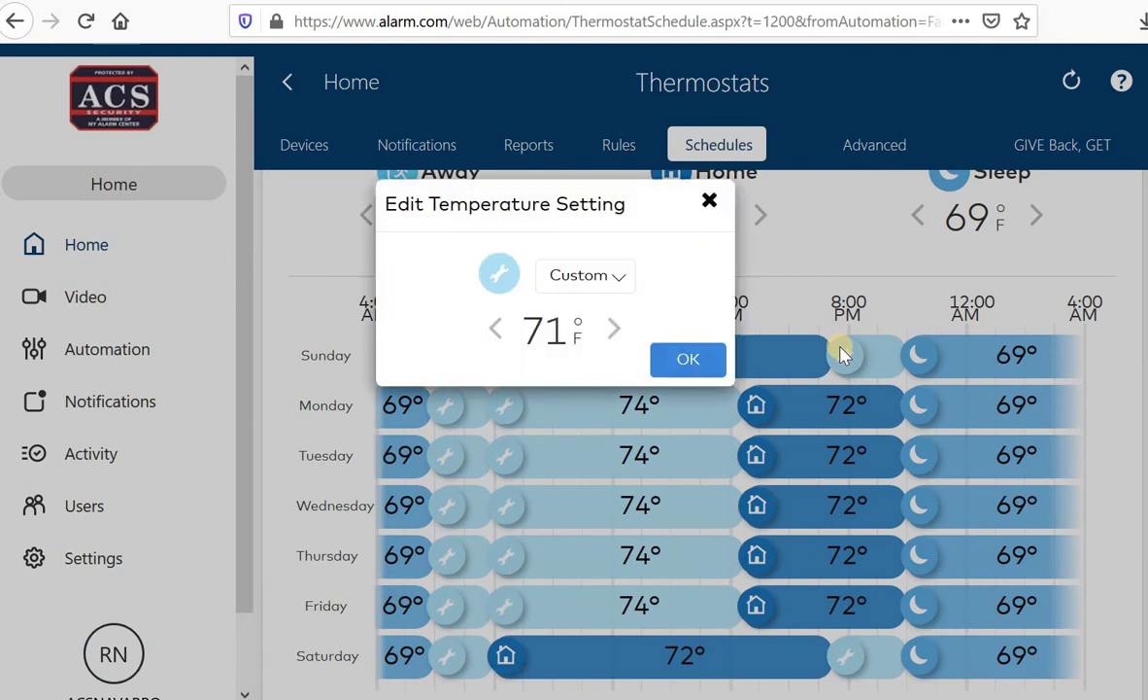
click(709, 207)
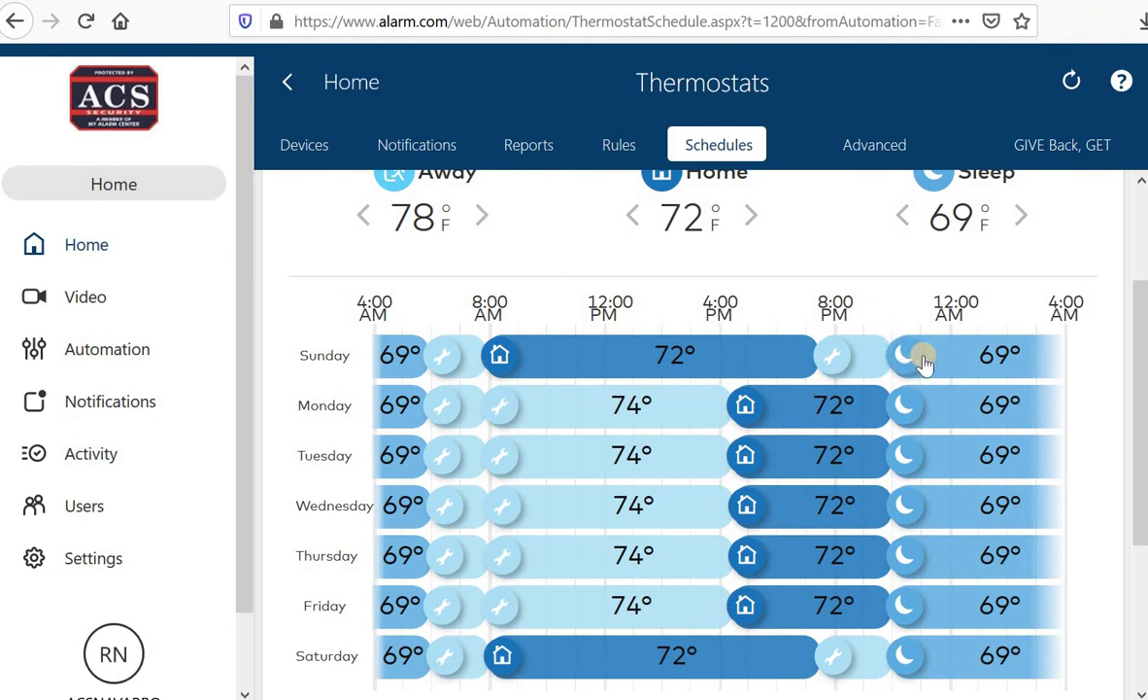
click(442, 358)
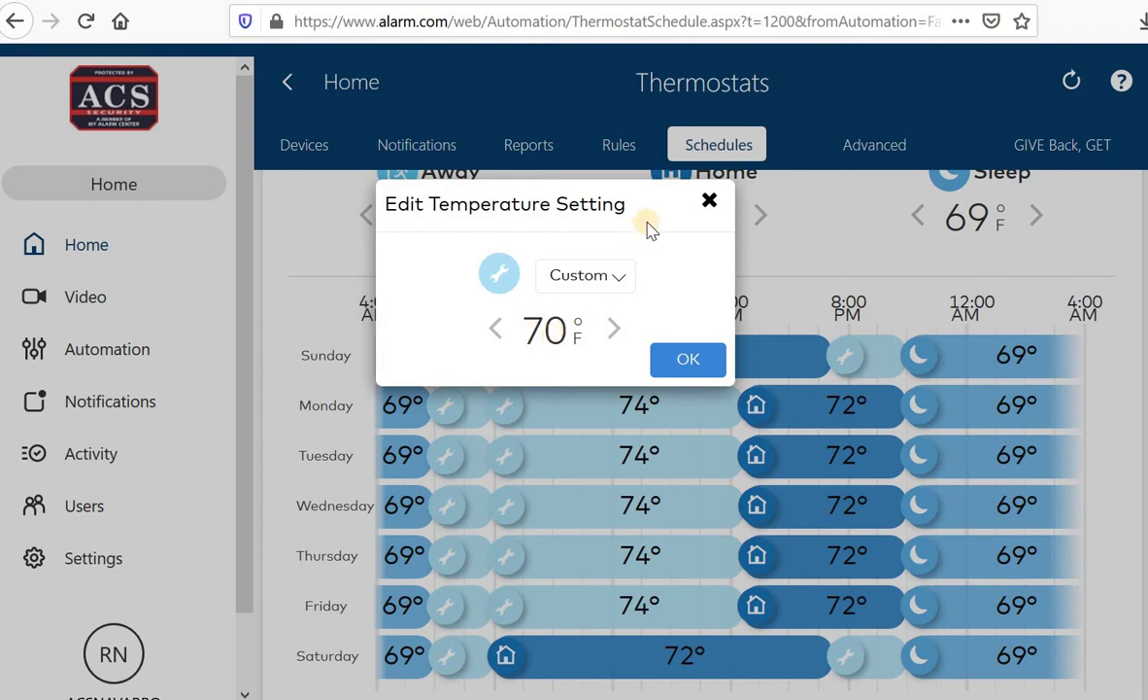
click(711, 206)
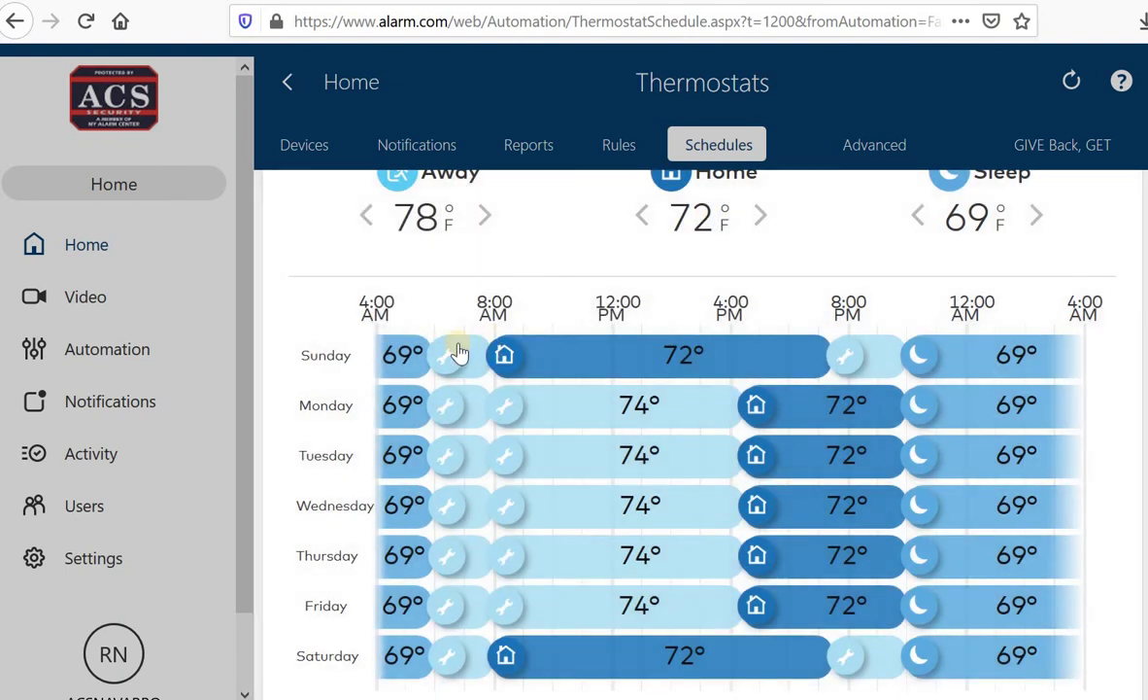
Reopen Sunday's 8 PM setting and keep its preset at Custom 71°F
scroll(794, 377, up, 3)
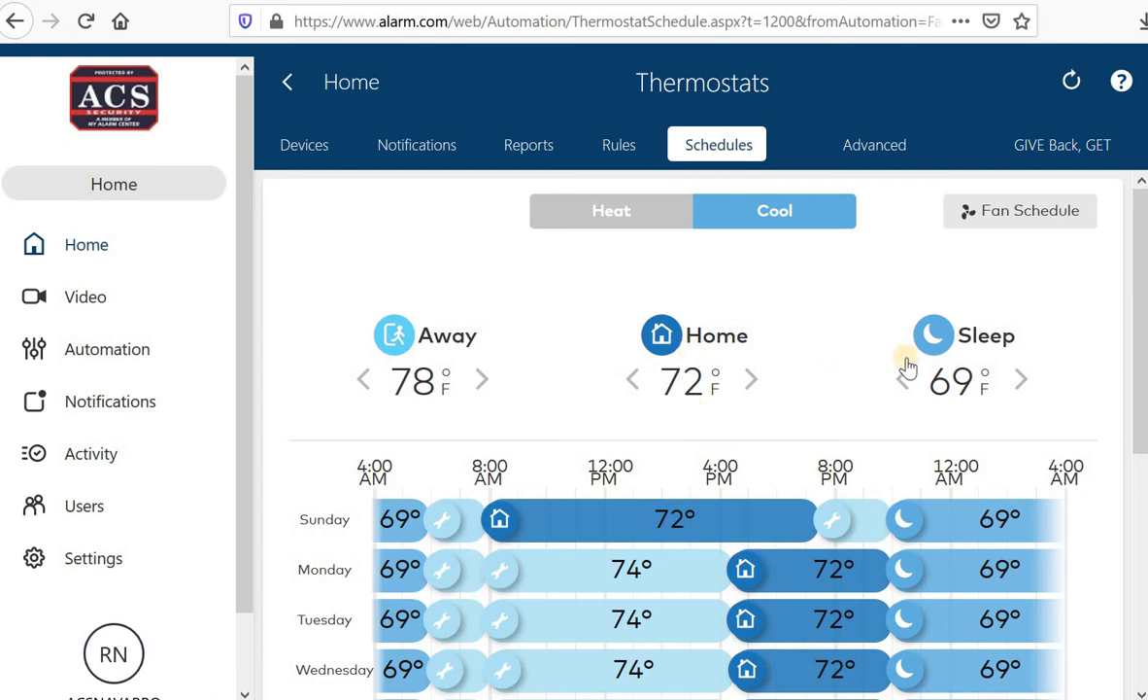
scroll(486, 394, down, 4)
scroll(502, 417, up, 3)
scroll(500, 397, down, 1)
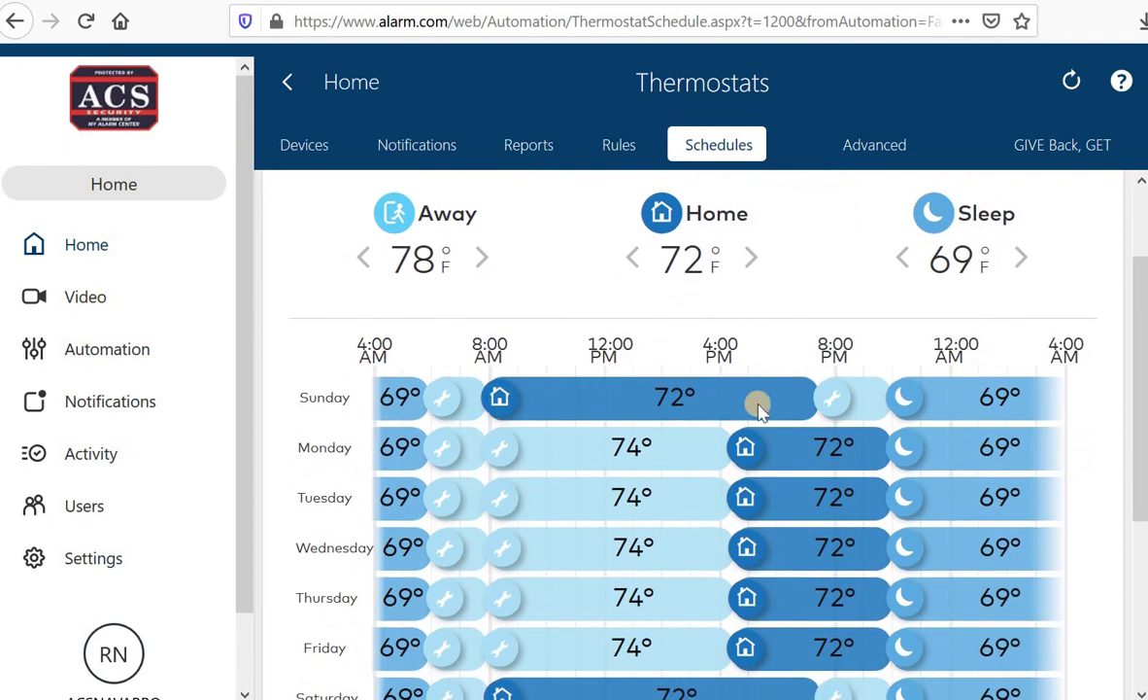
click(837, 401)
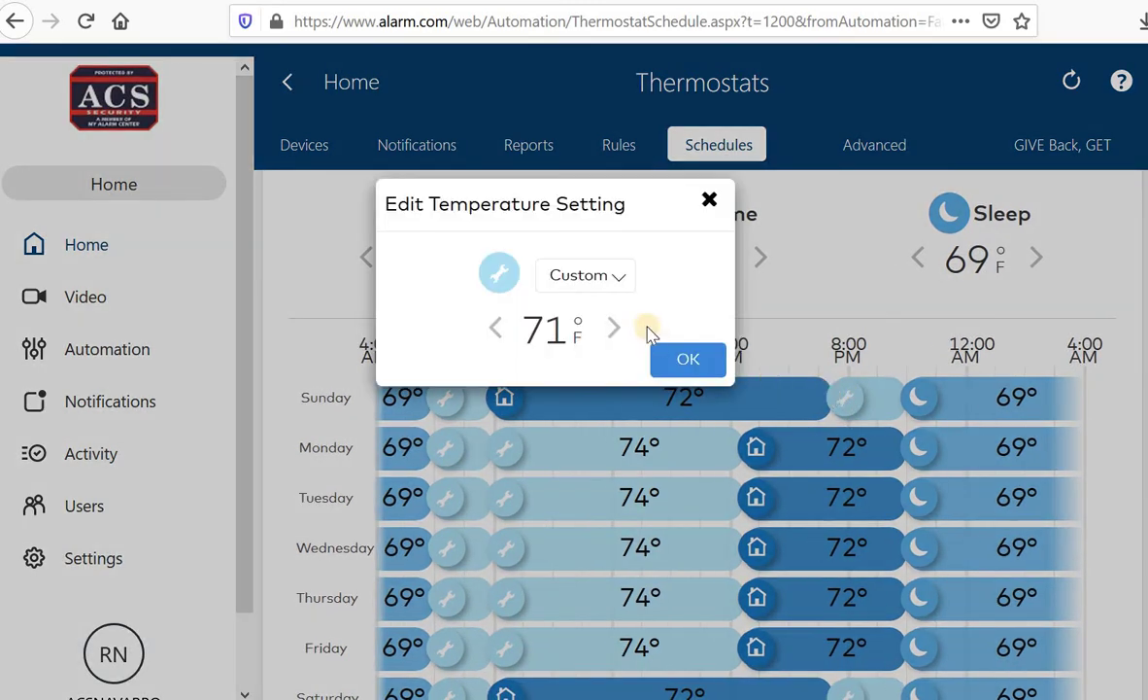
click(617, 278)
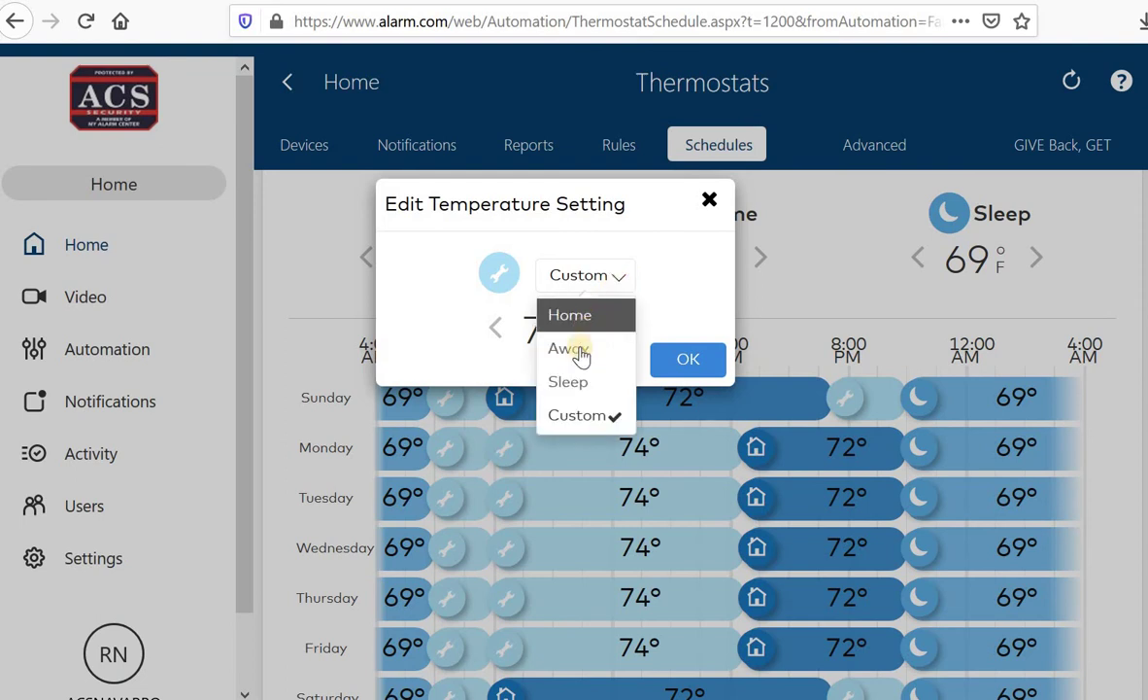
click(567, 417)
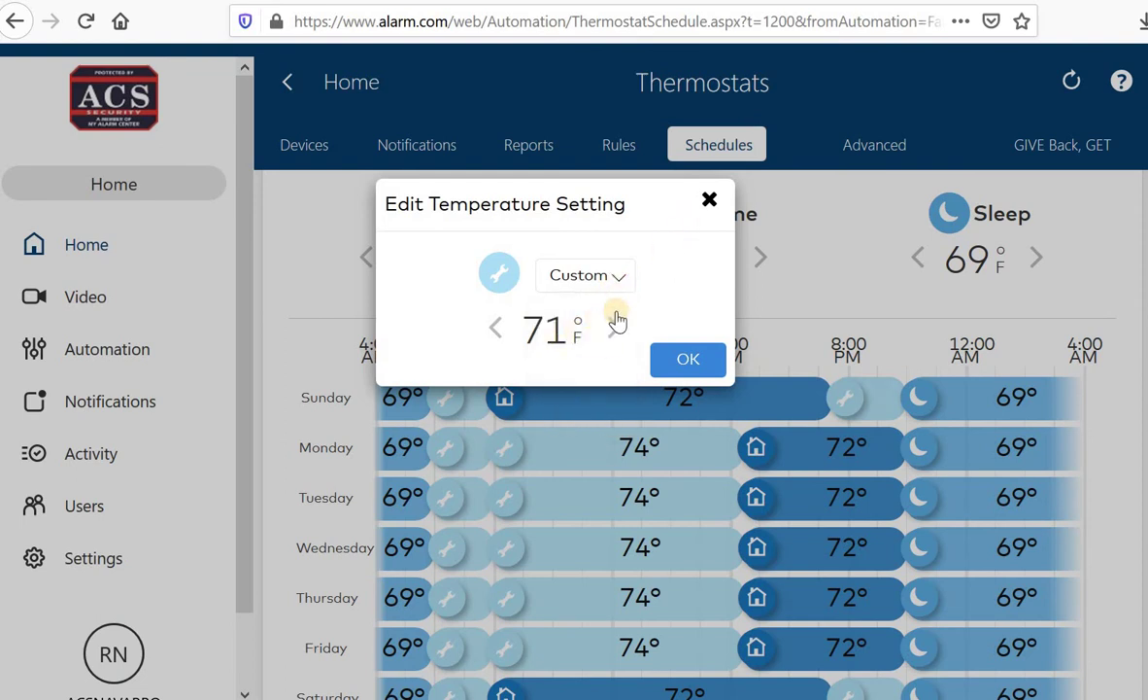
Close the dialog and drag Sunday's 72° Home period end from 8 PM to 7 PM
click(708, 202)
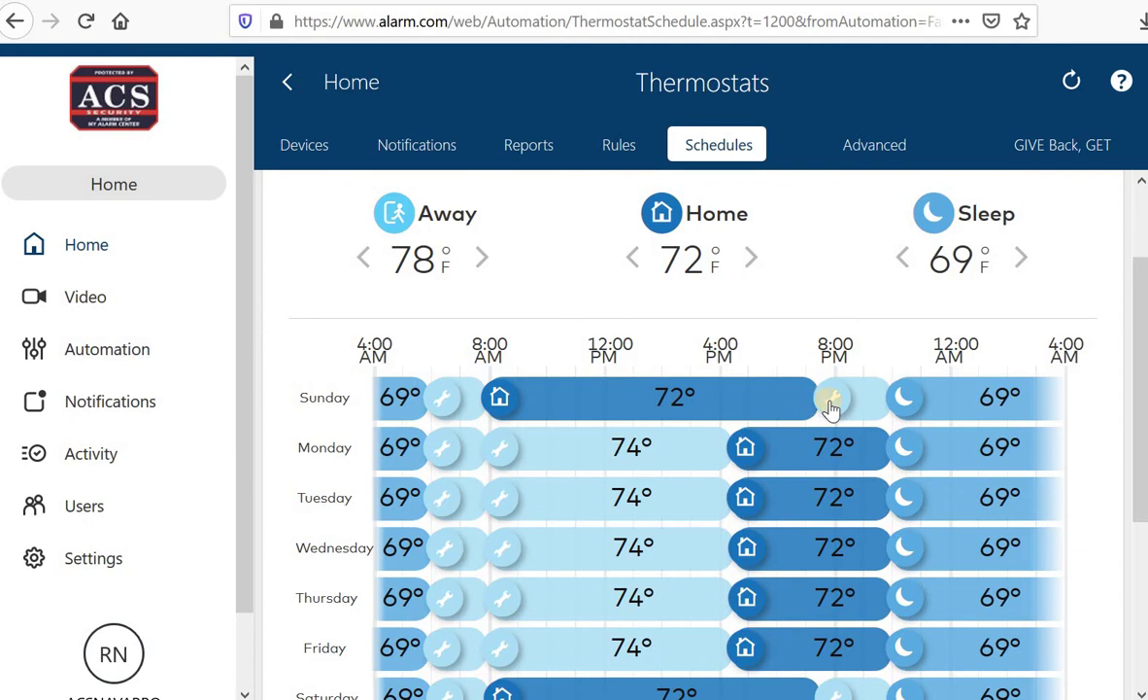
mouse_move(831, 408)
mouse_down()
mouse_move(768, 398)
mouse_move(845, 406)
mouse_move(848, 391)
mouse_move(820, 403)
mouse_up()
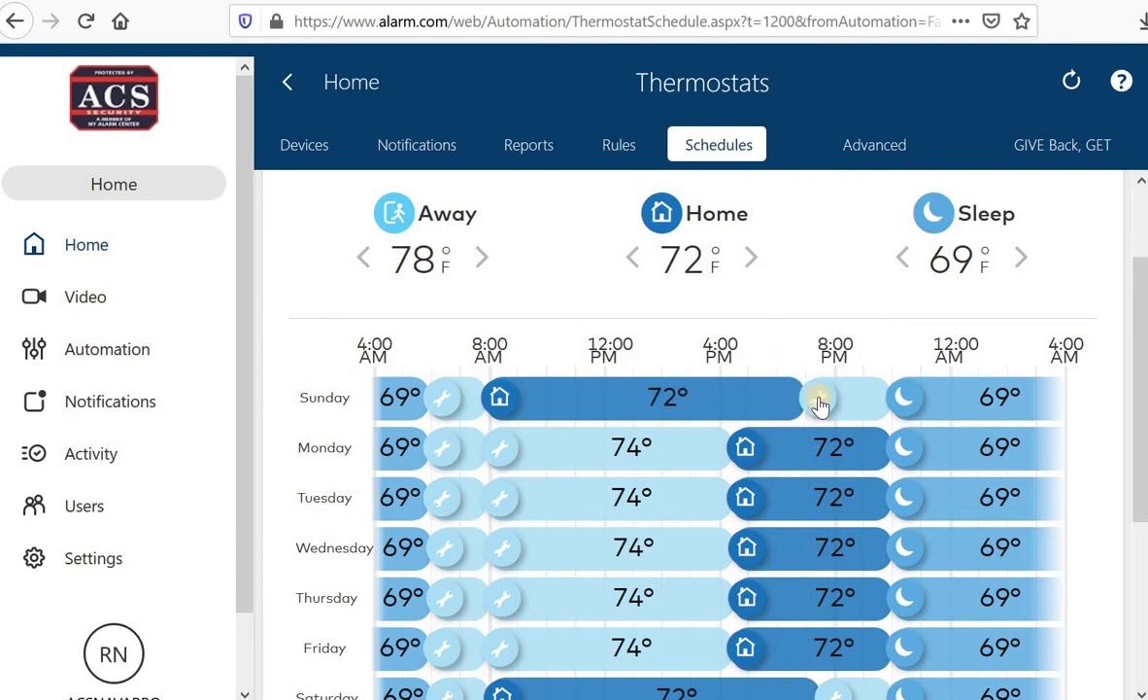
Scroll through the 7-day schedule, checking Away 78°F, Home 72°F, Sleep 69°F and the daily timelines
scroll(730, 311, down, 3)
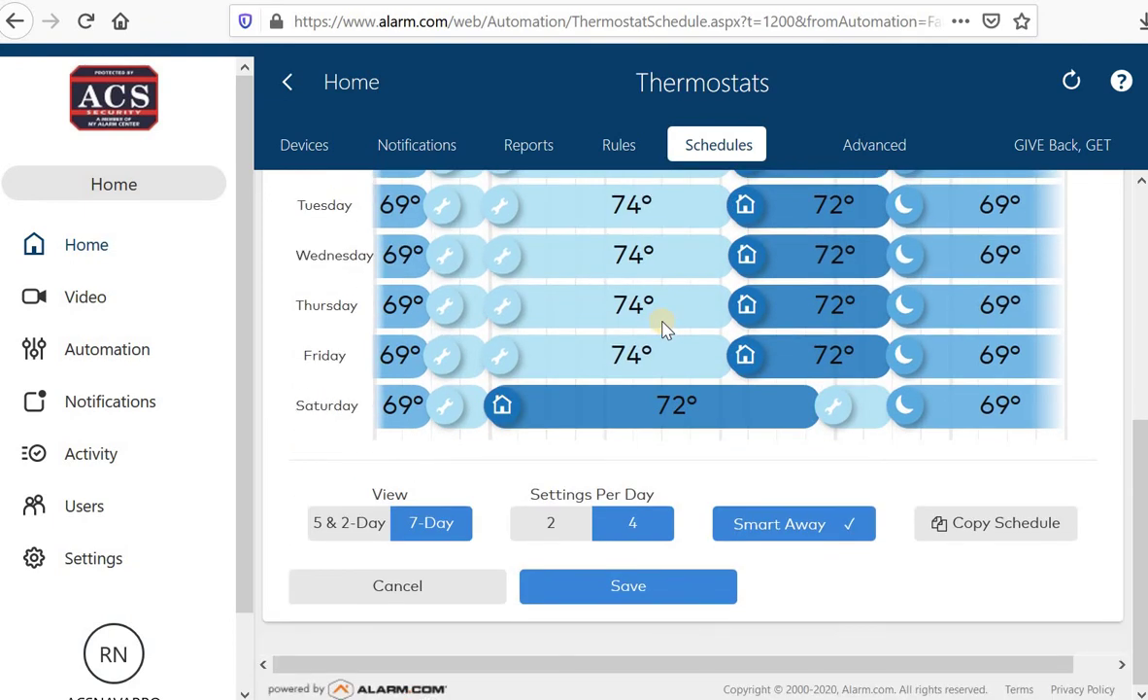
scroll(597, 510, up, 5)
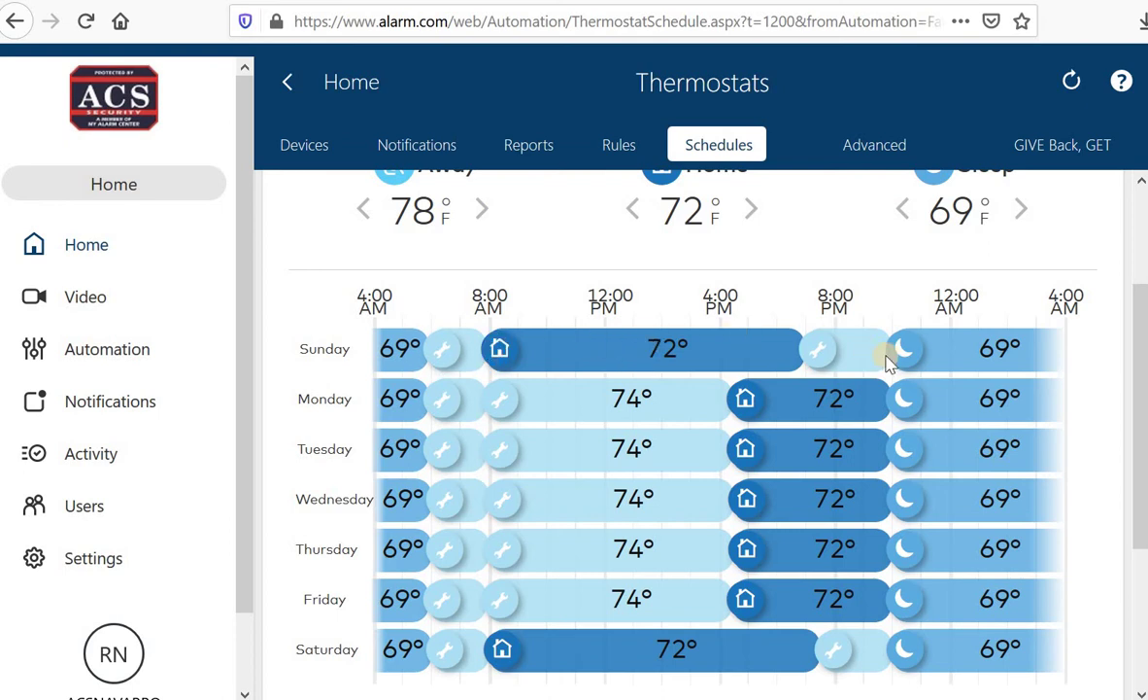
scroll(559, 272, up, 2)
scroll(496, 437, down, 2)
scroll(623, 520, down, 5)
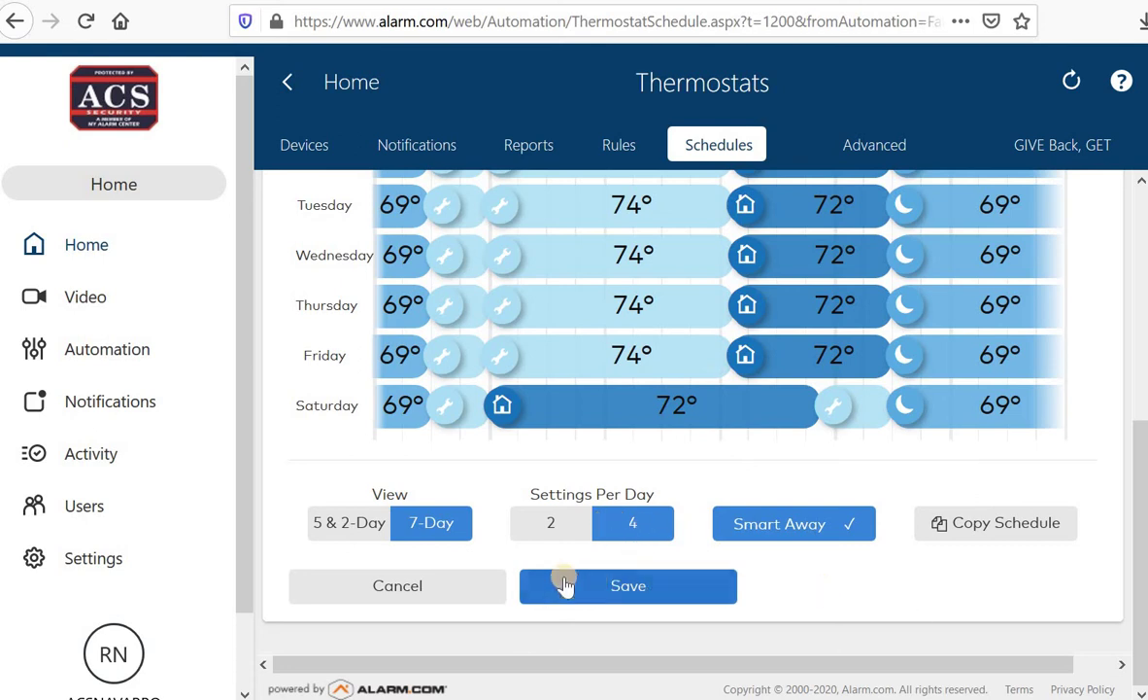
click(787, 526)
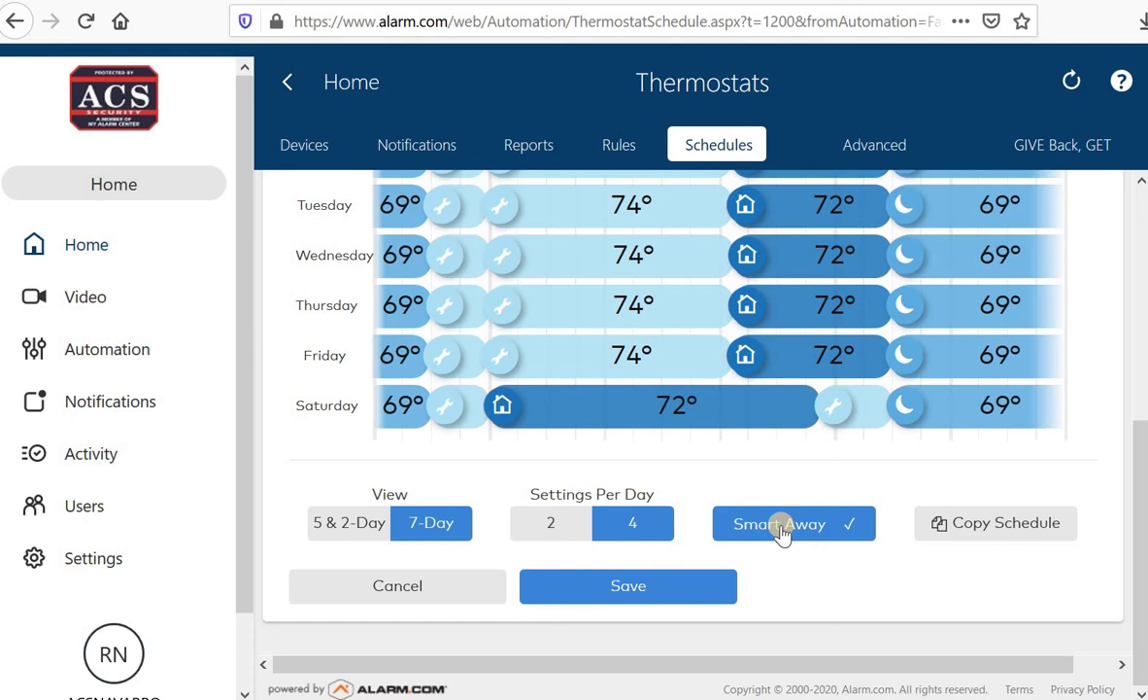
scroll(662, 428, up, 5)
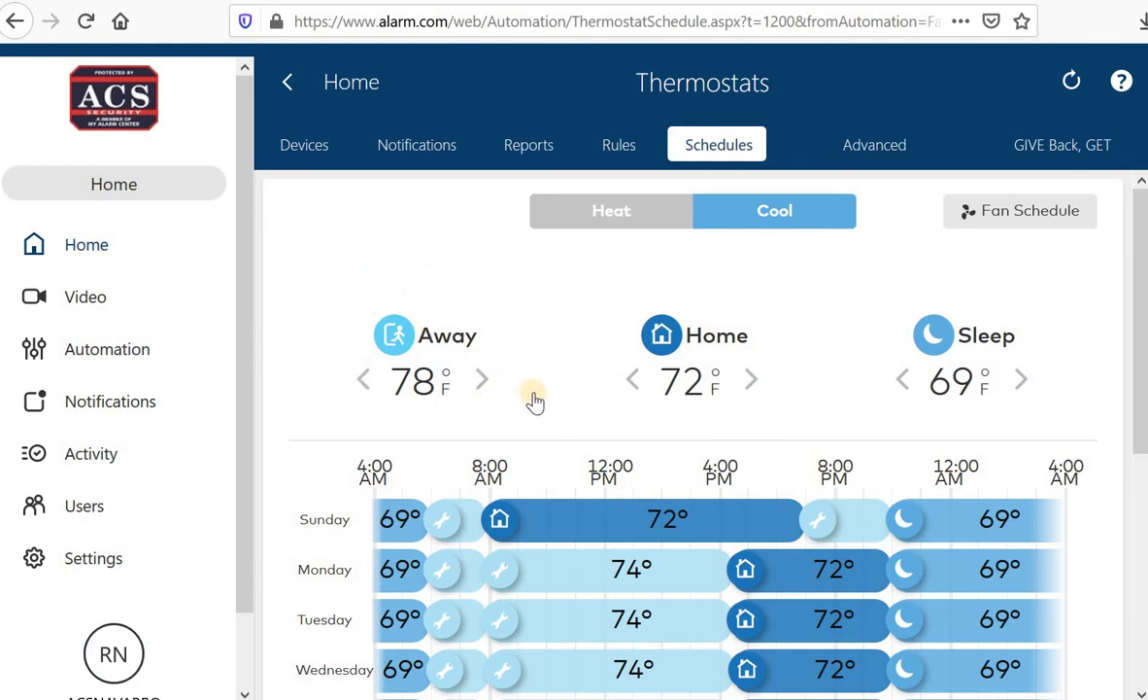
scroll(583, 437, down, 5)
scroll(669, 436, up, 3)
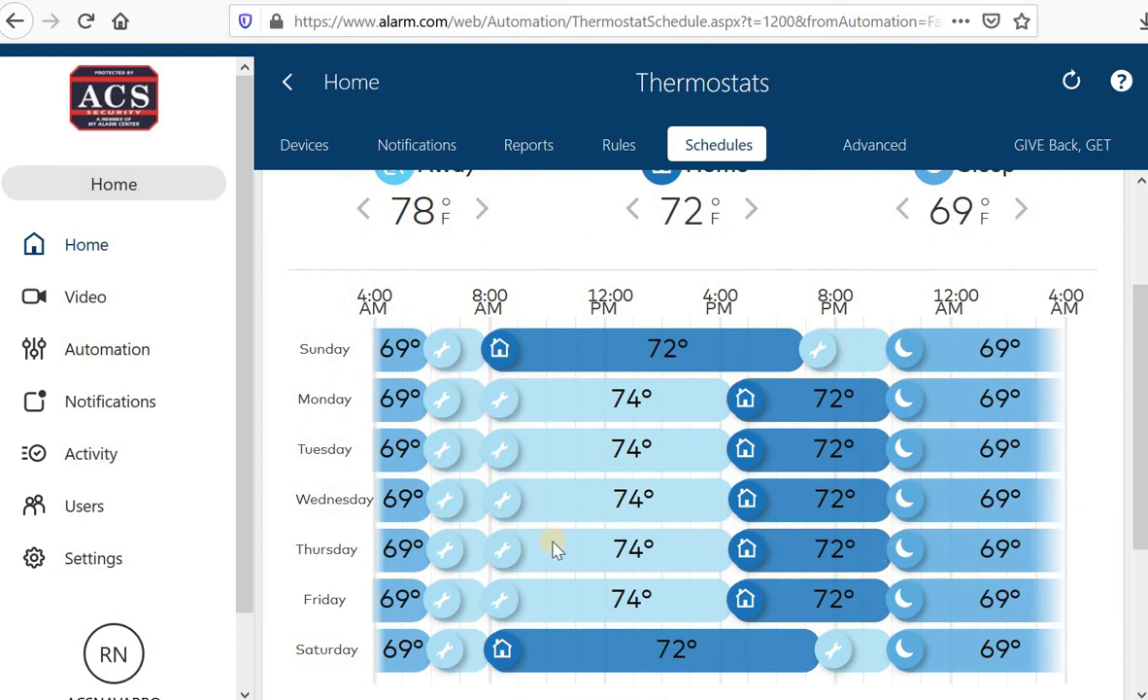
scroll(513, 550, up, 3)
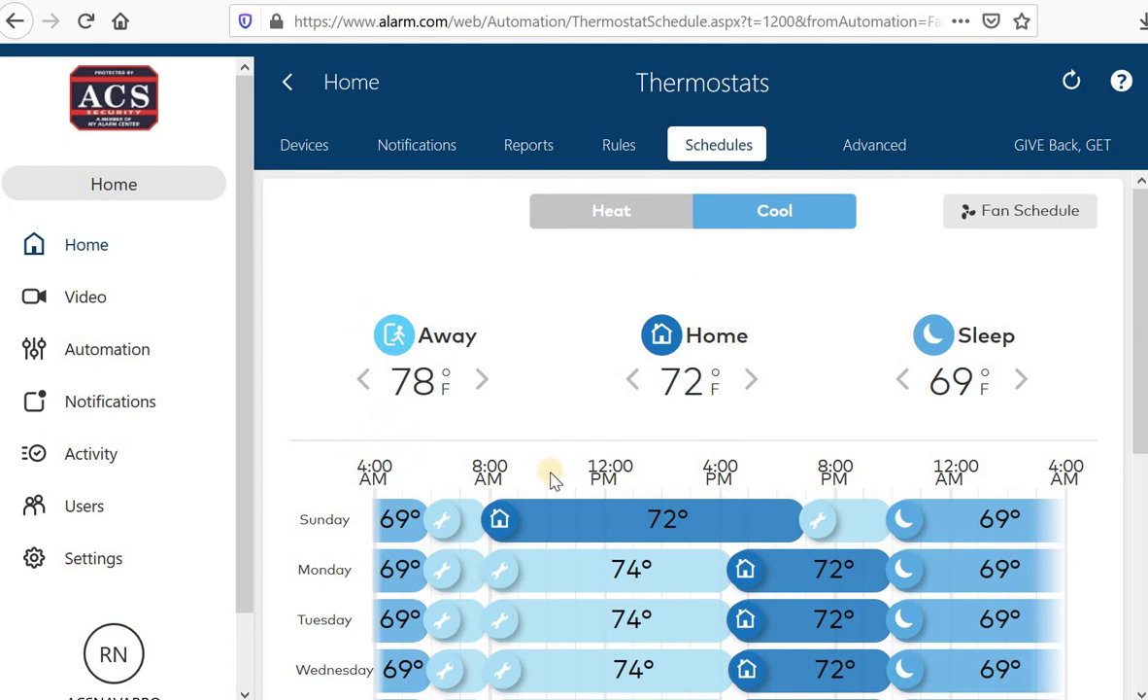
scroll(551, 474, down, 4)
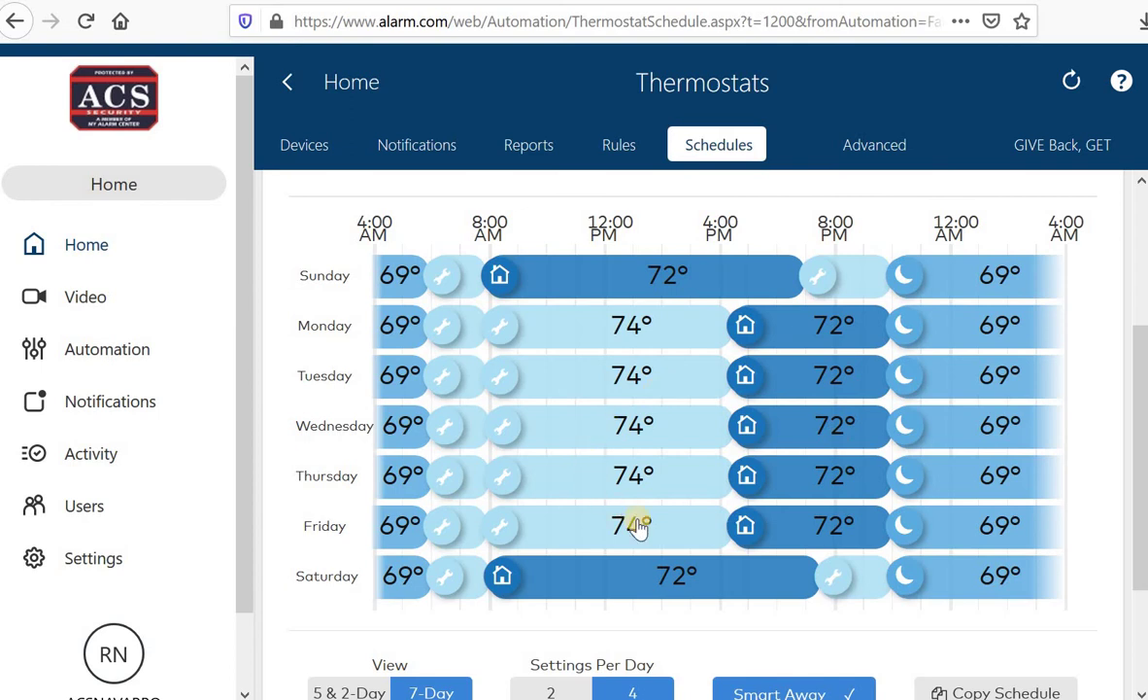
scroll(641, 524, down, 3)
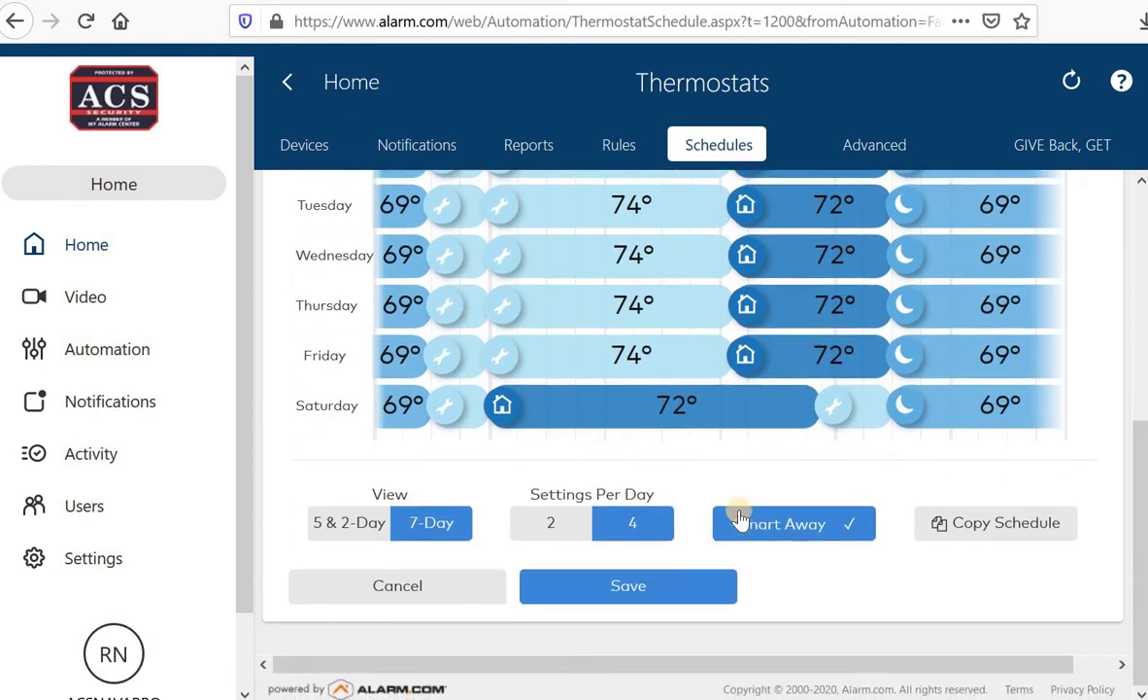
scroll(618, 490, up, 7)
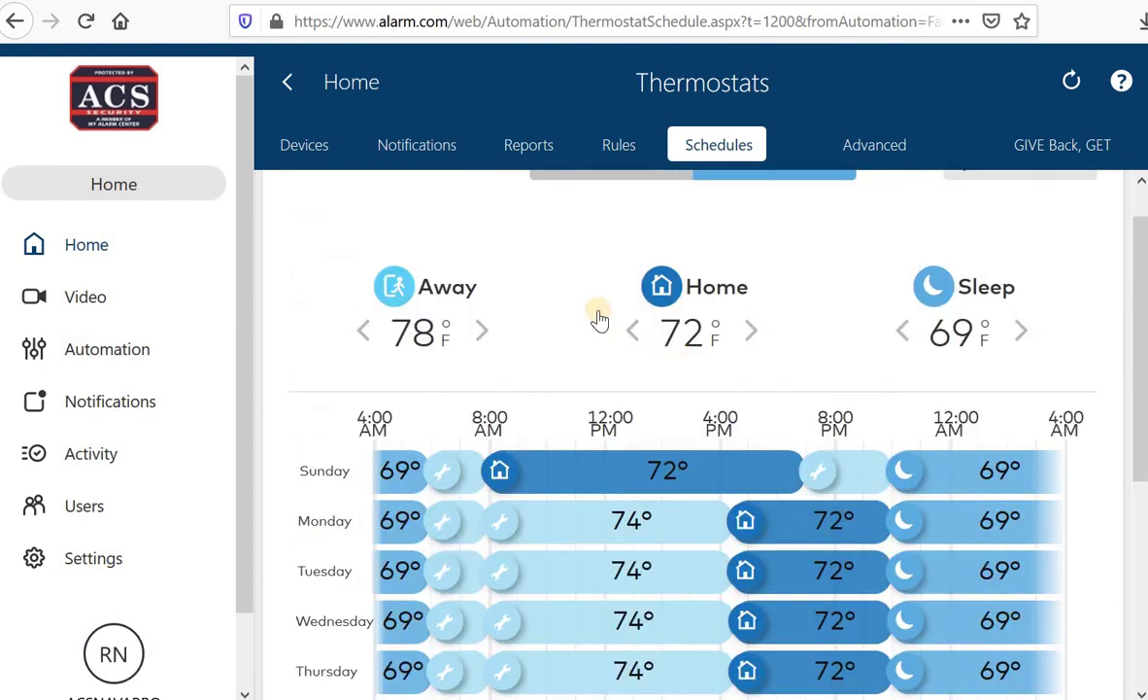
Open the thermostat's Rules and scroll from Fire Safety to Extreme Temperature Energy Savings
click(612, 156)
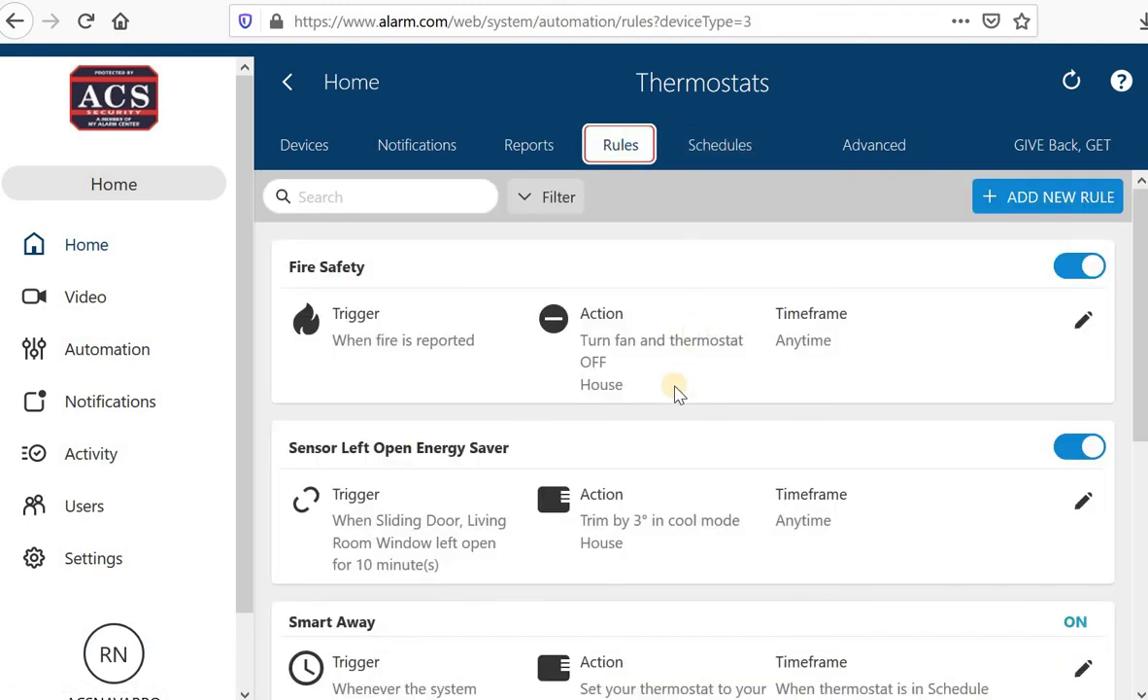
scroll(671, 398, down, 3)
scroll(659, 410, down, 3)
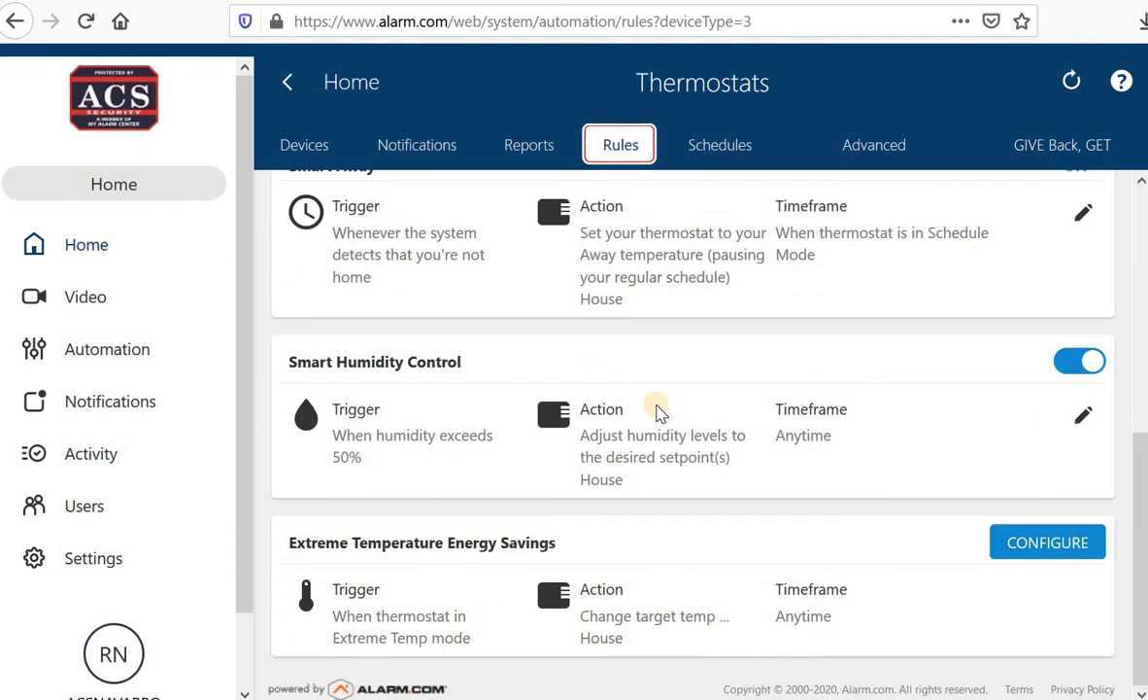
scroll(659, 410, up, 4)
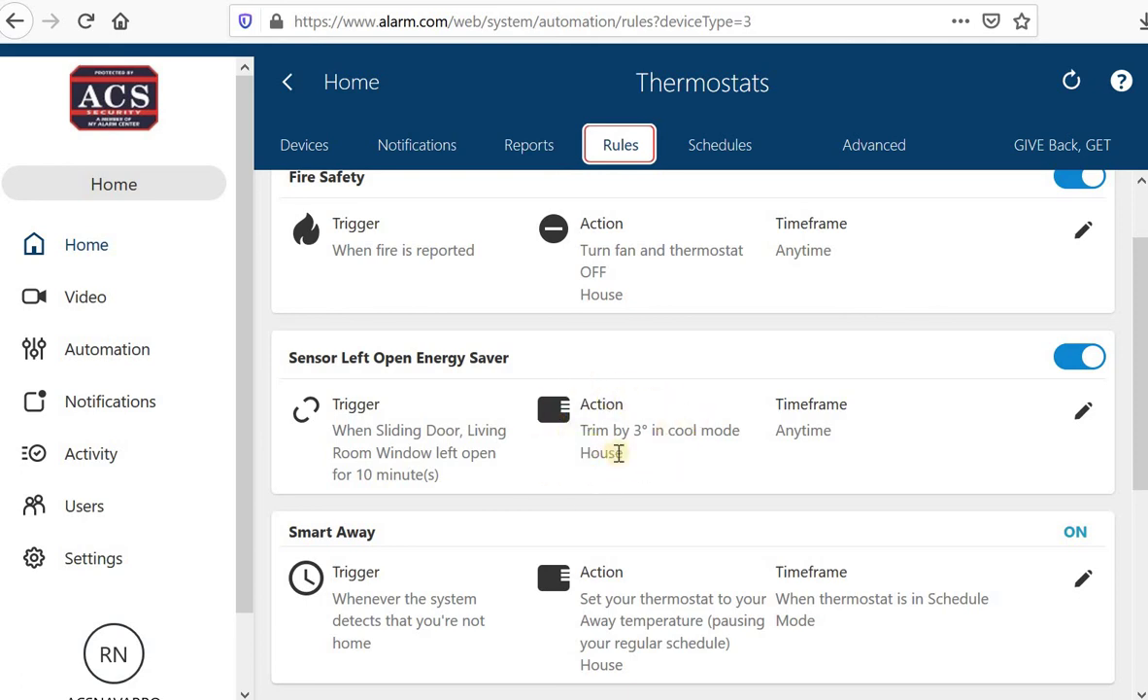
Edit Sensor Left Open Energy Saver, reselecting 10 minutes for Living Room Window, then view Recipients
click(1084, 414)
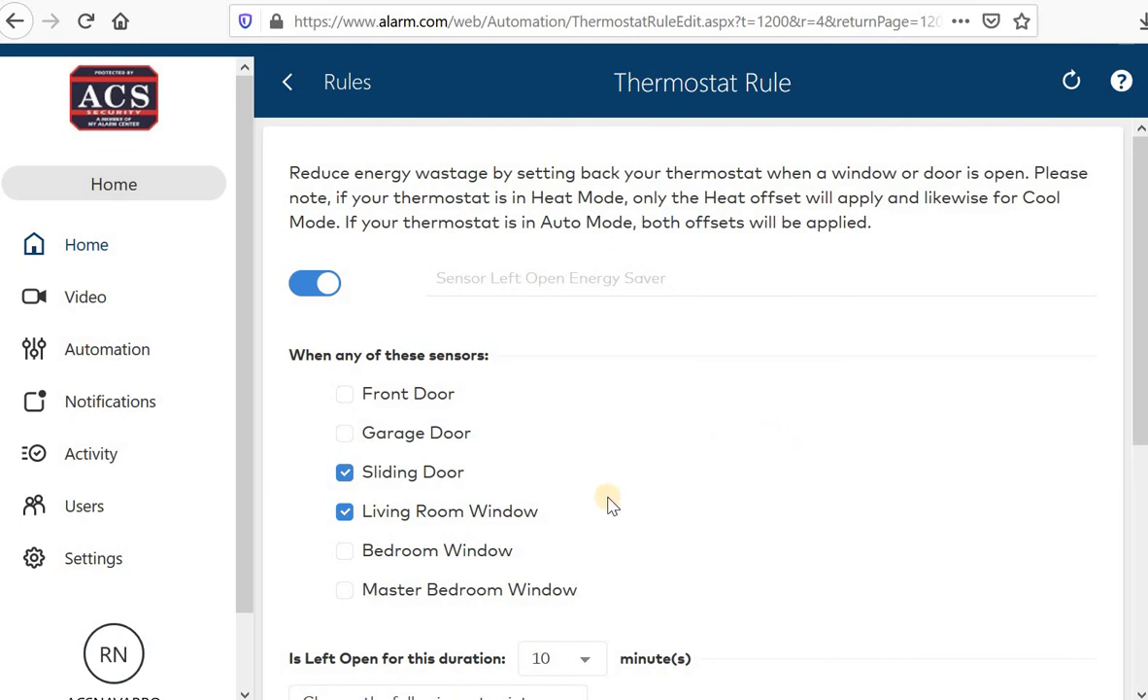
scroll(607, 503, down, 2)
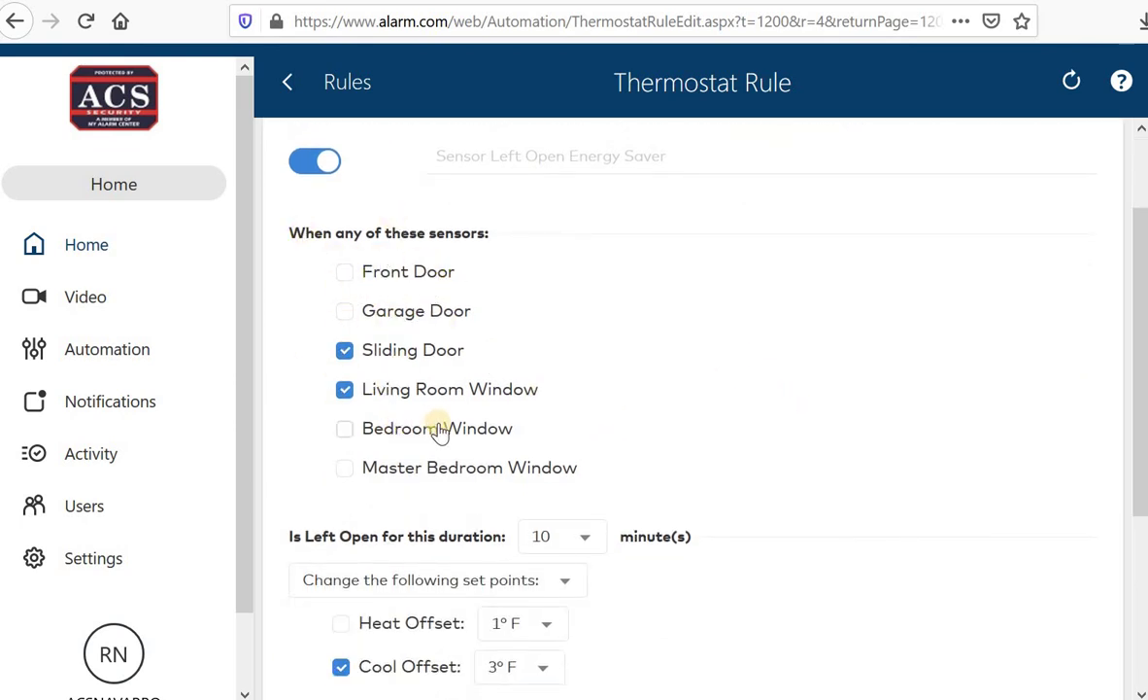
scroll(622, 418, down, 2)
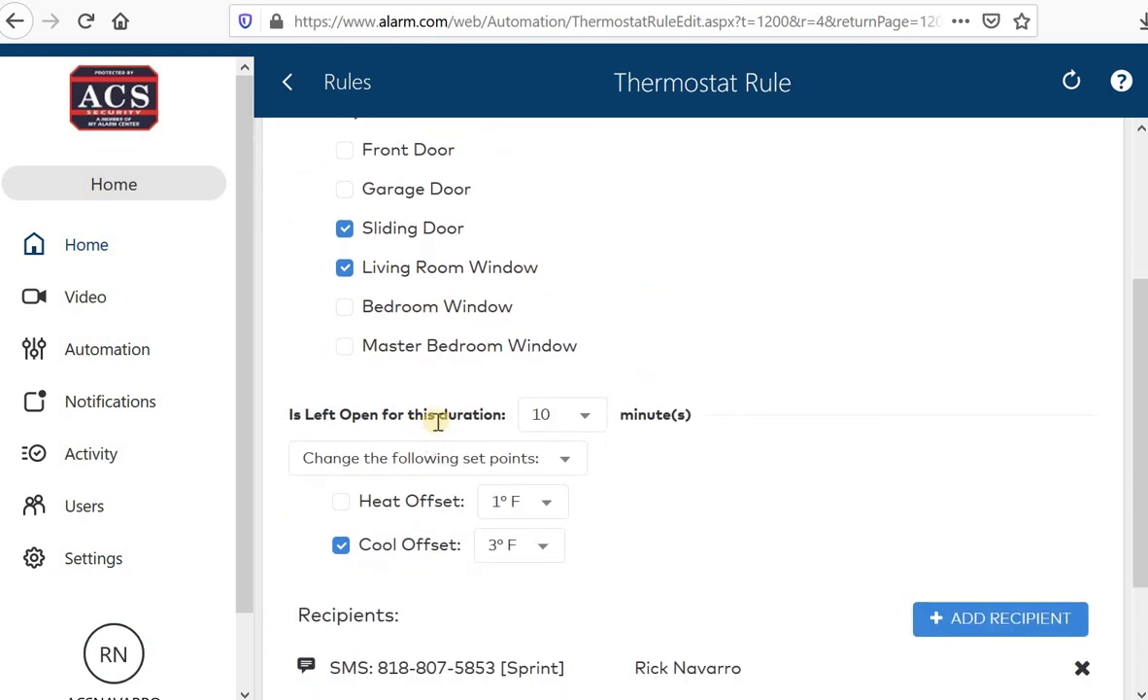
click(586, 418)
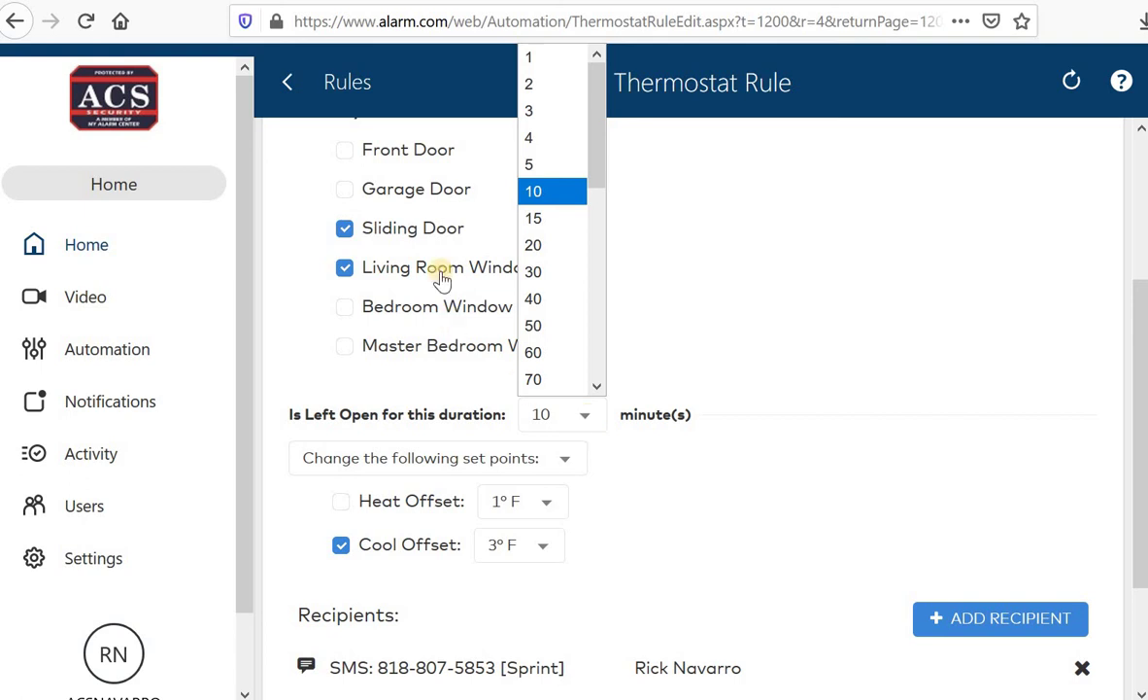
click(534, 192)
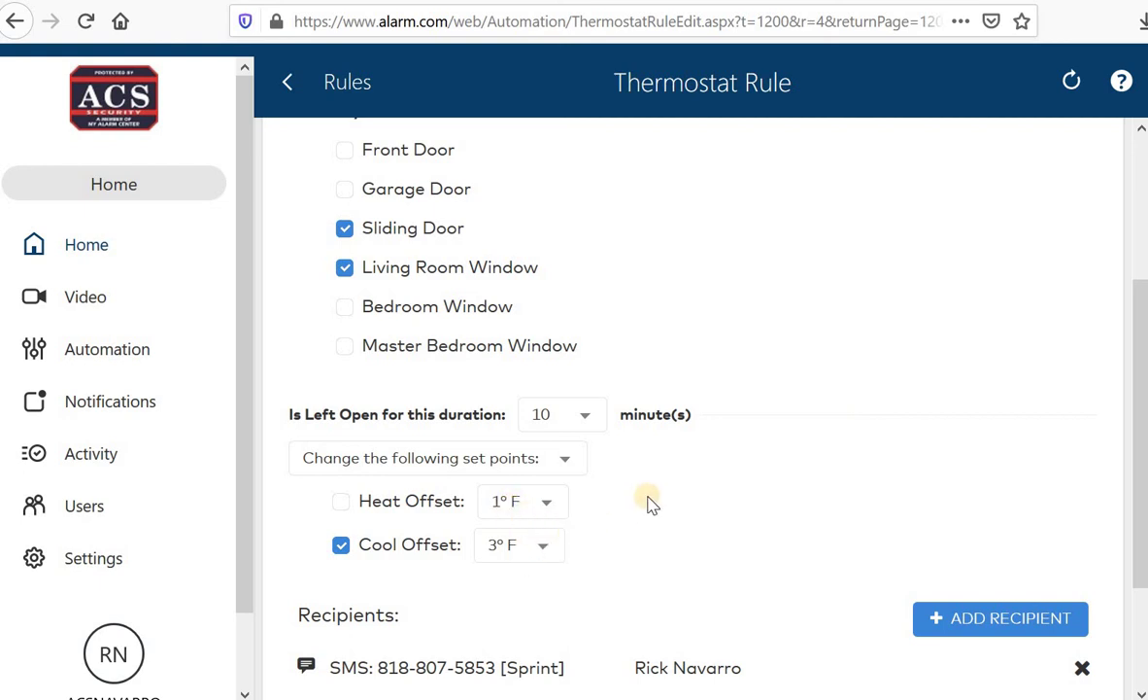
scroll(651, 503, down, 2)
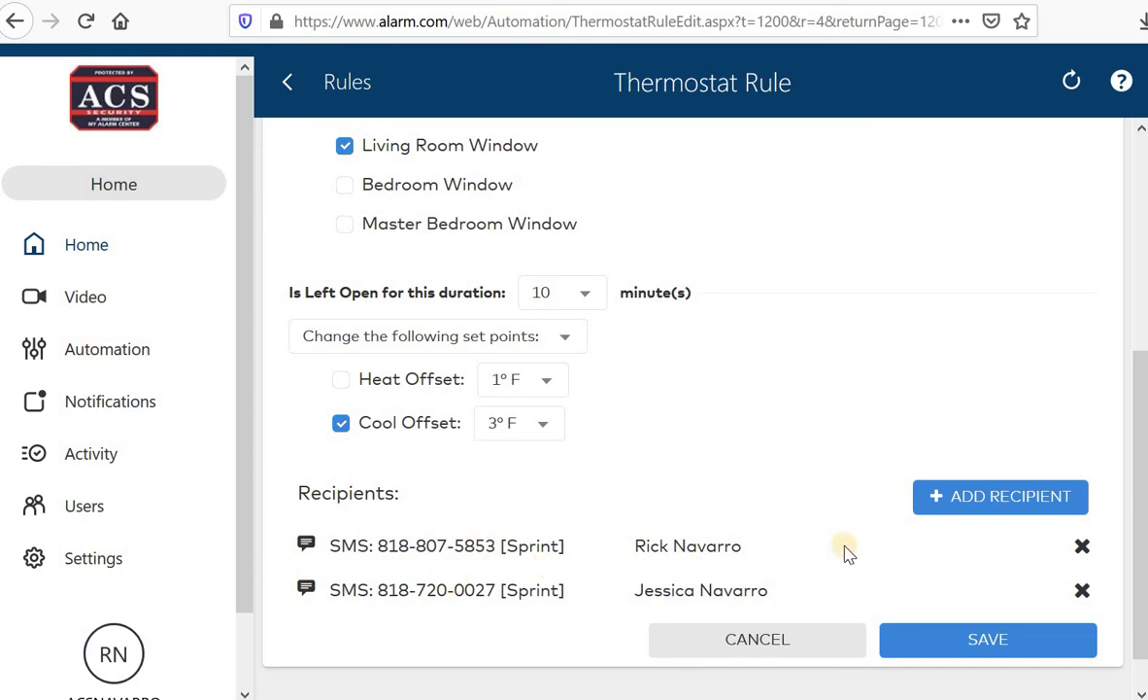
Go back to the Rules list unsaved and scroll through it, ending at the top
click(297, 86)
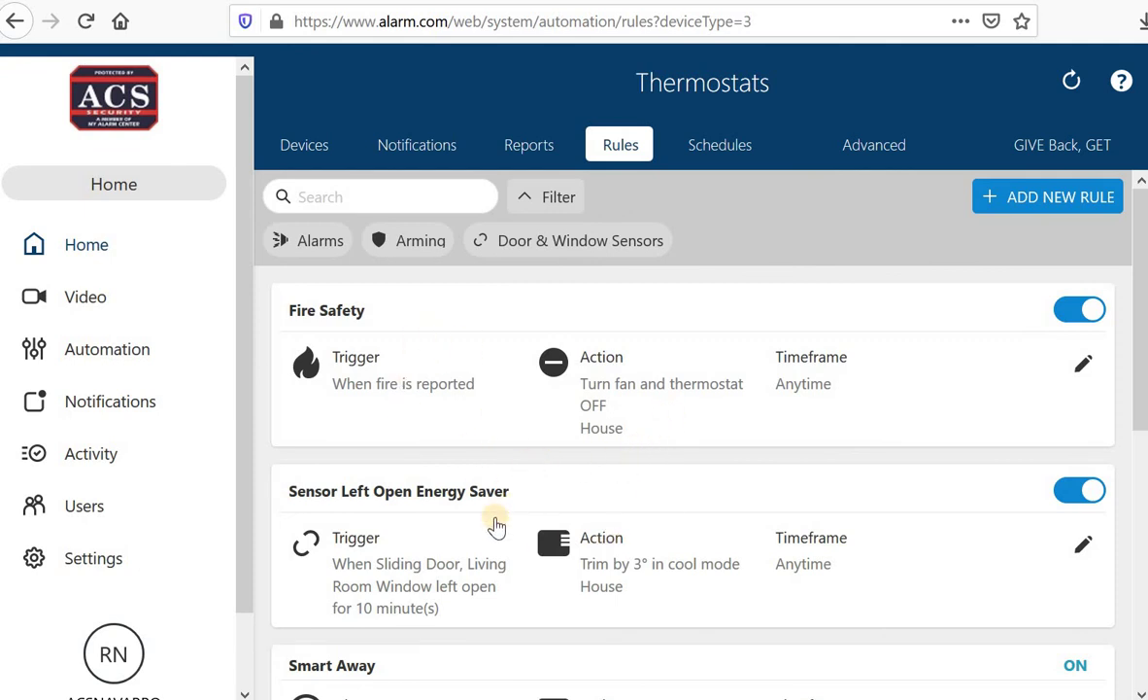
scroll(524, 403, down, 3)
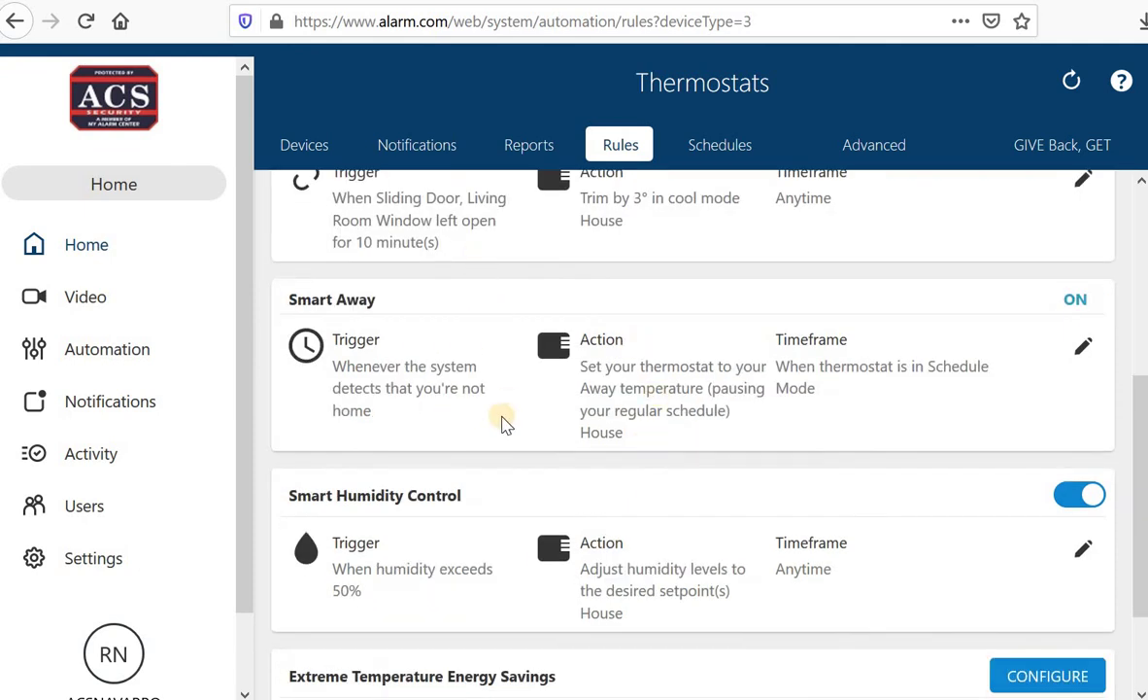
scroll(519, 369, up, 3)
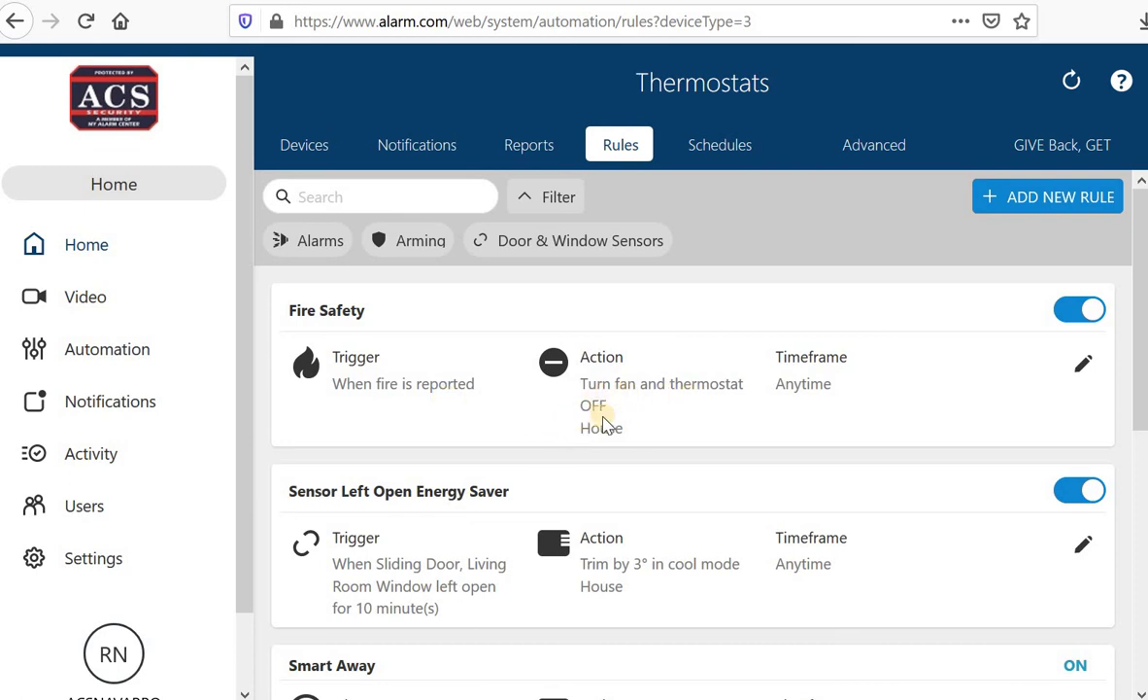
scroll(602, 424, down, 4)
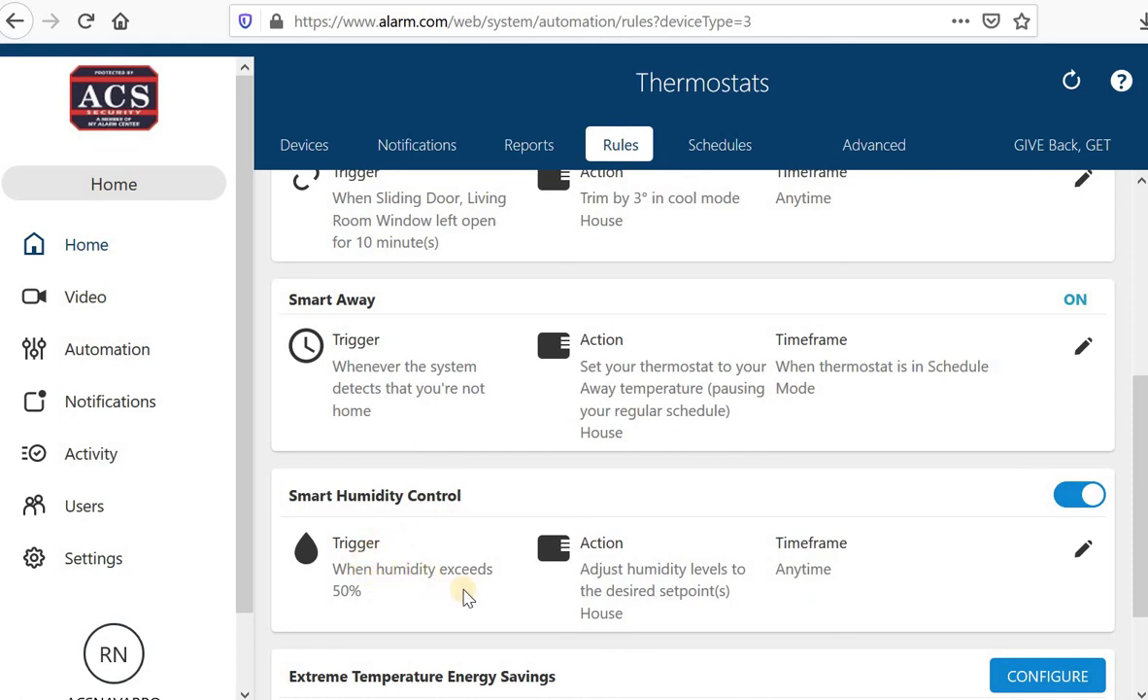
scroll(412, 524, down, 2)
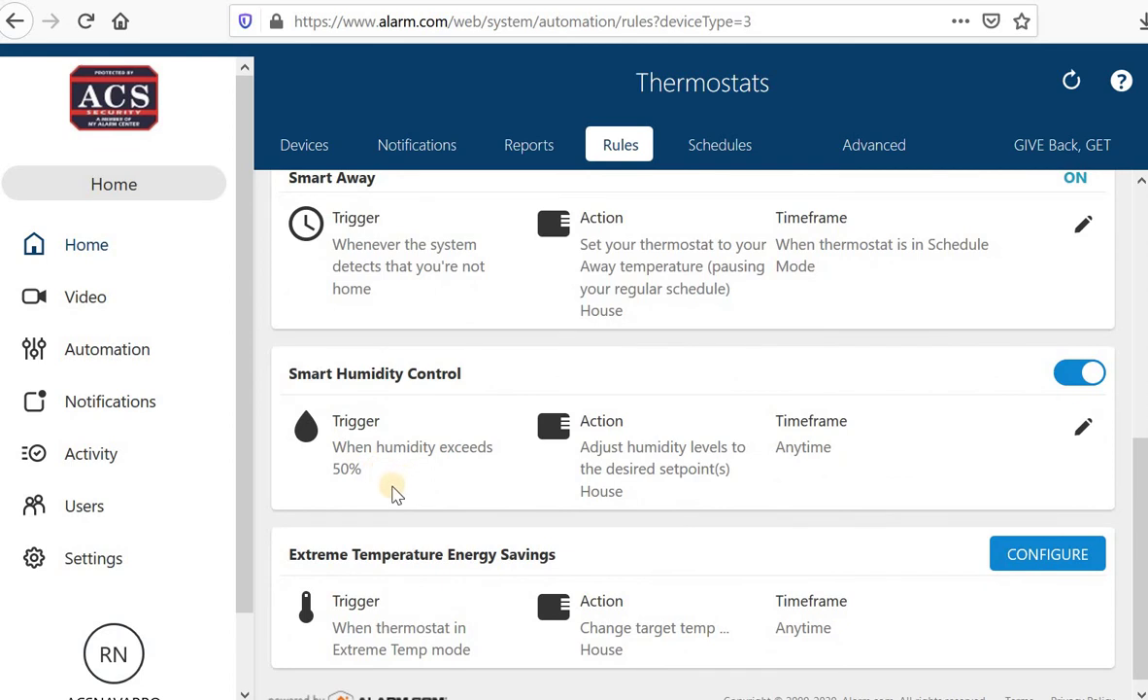
scroll(393, 491, up, 3)
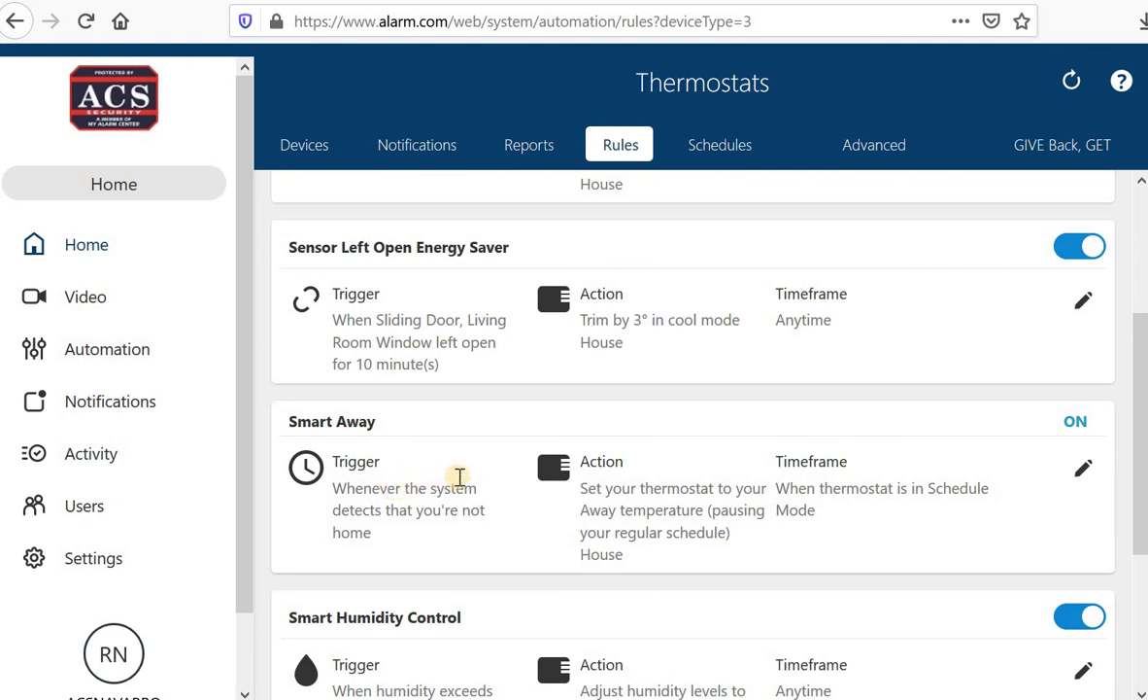
scroll(568, 515, up, 3)
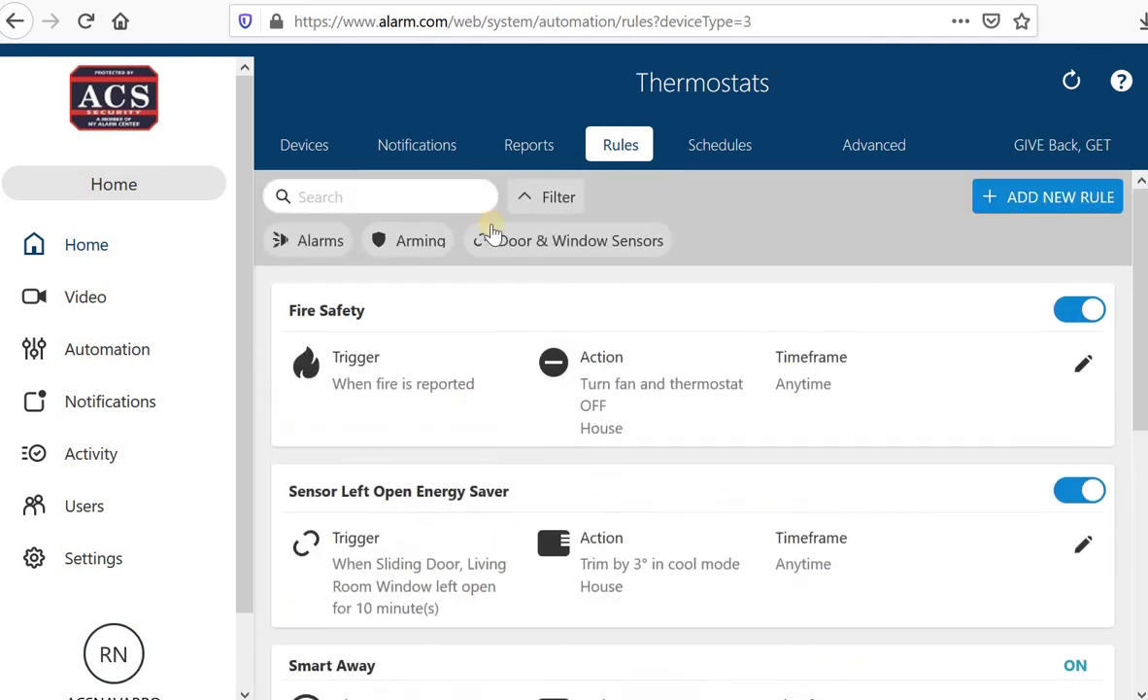
Check the thermostat's Reports, then on its empty Notifications page start and cancel a new notification
click(497, 163)
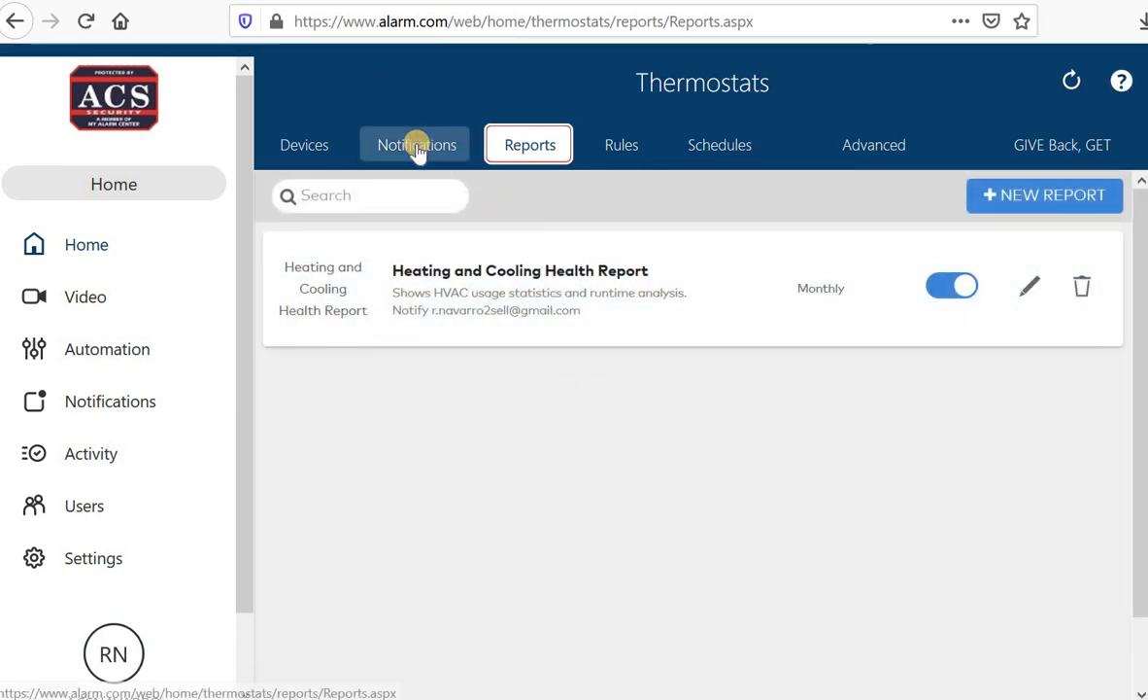
click(412, 151)
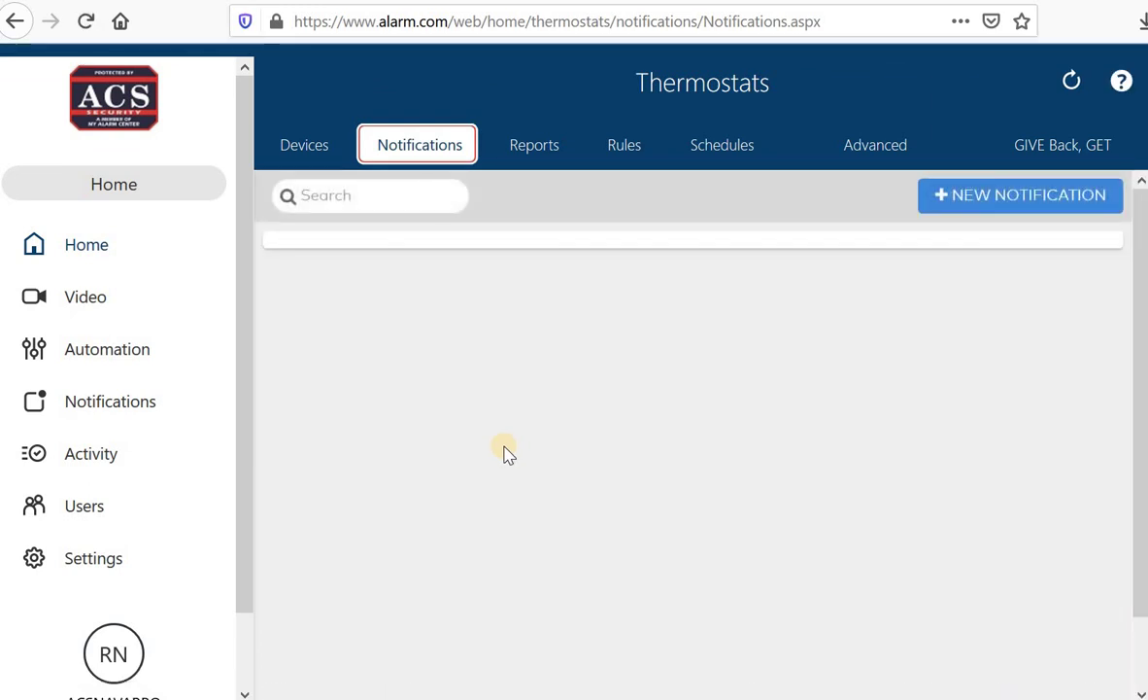
scroll(541, 456, down, 2)
scroll(918, 277, up, 2)
click(970, 199)
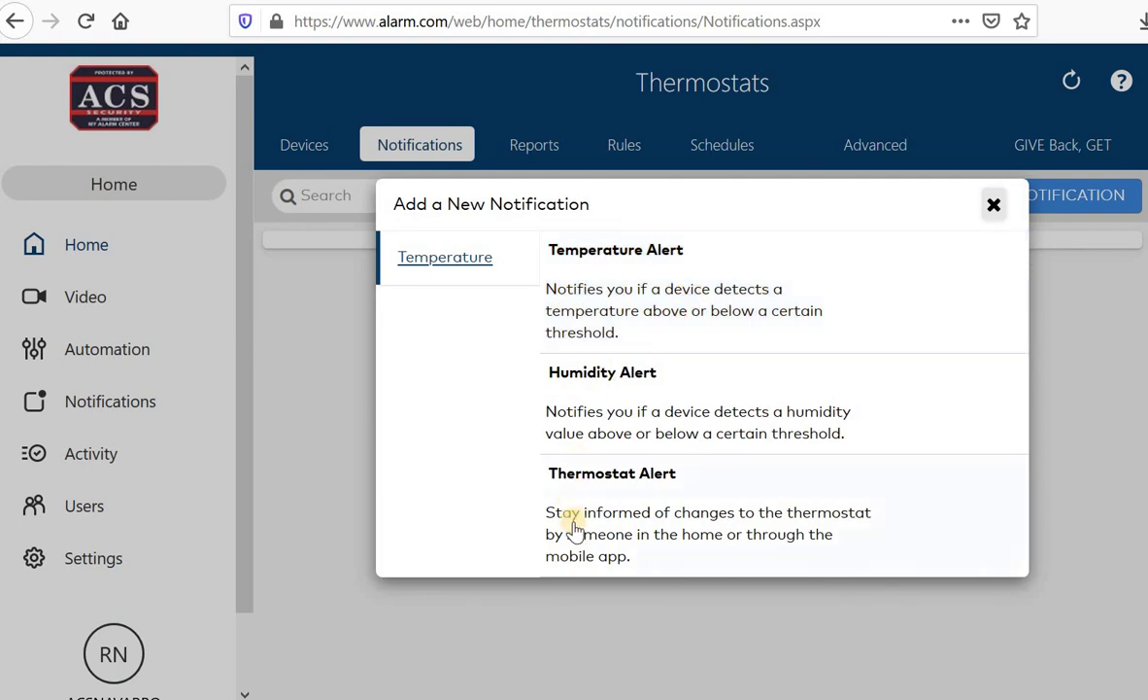
click(995, 207)
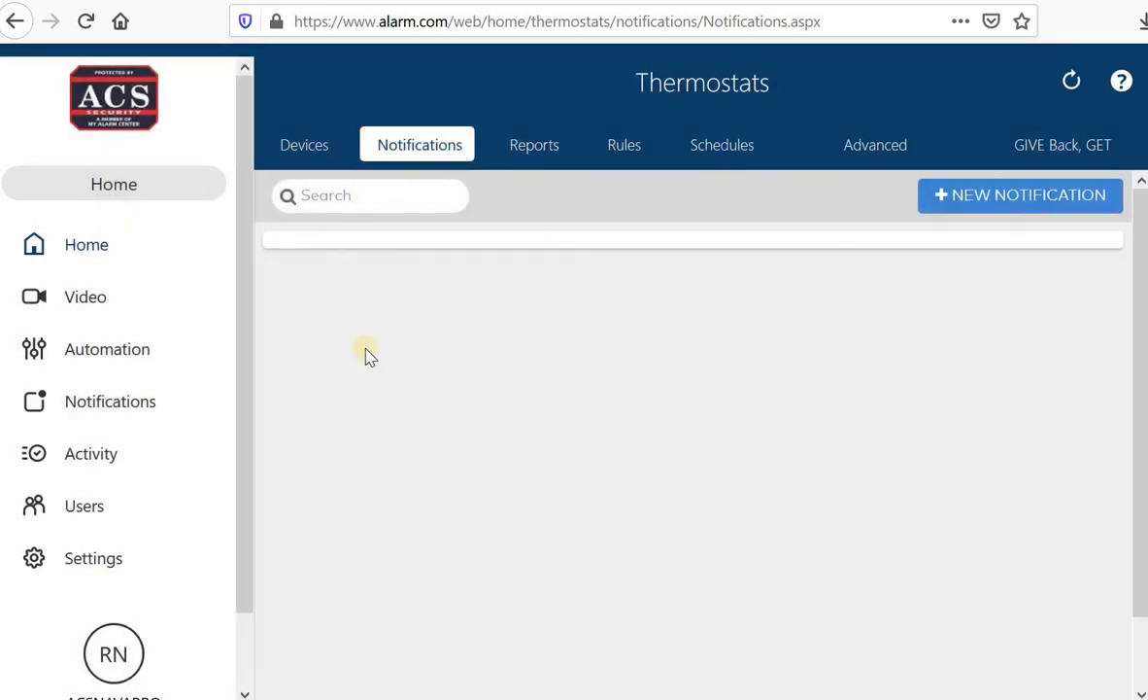